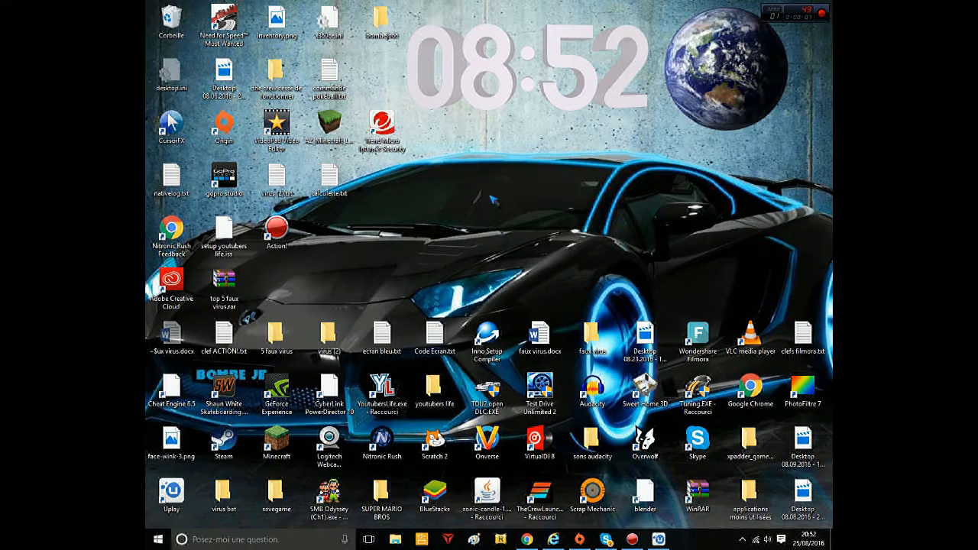
pyautogui.moveTo(437, 177); pyautogui.dragTo(589, 250)
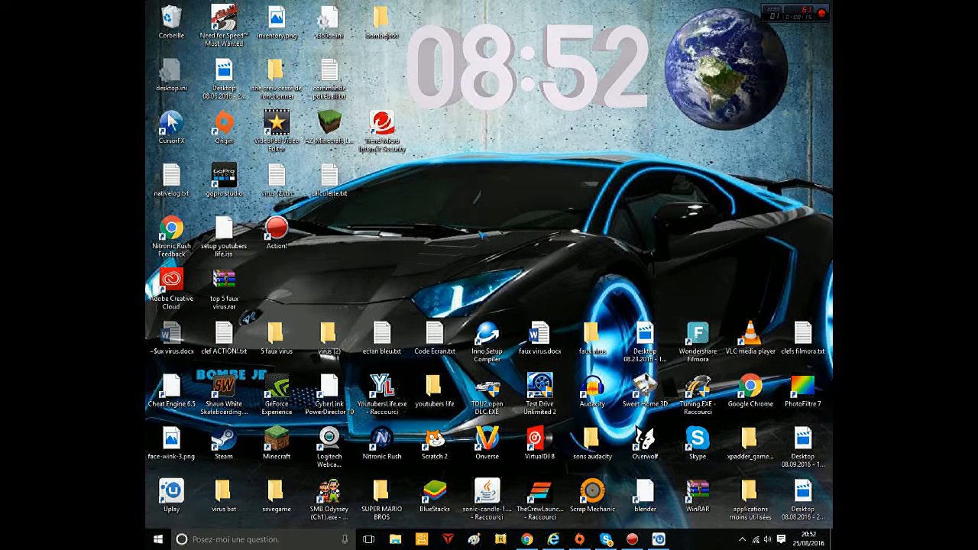
pyautogui.moveTo(413, 179); pyautogui.dragTo(569, 258)
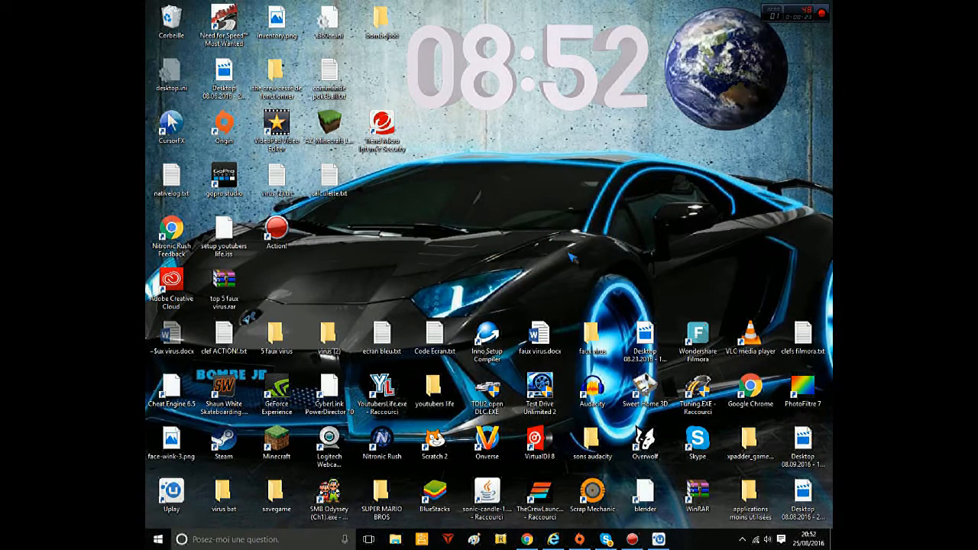
pyautogui.moveTo(470, 200); pyautogui.dragTo(584, 260)
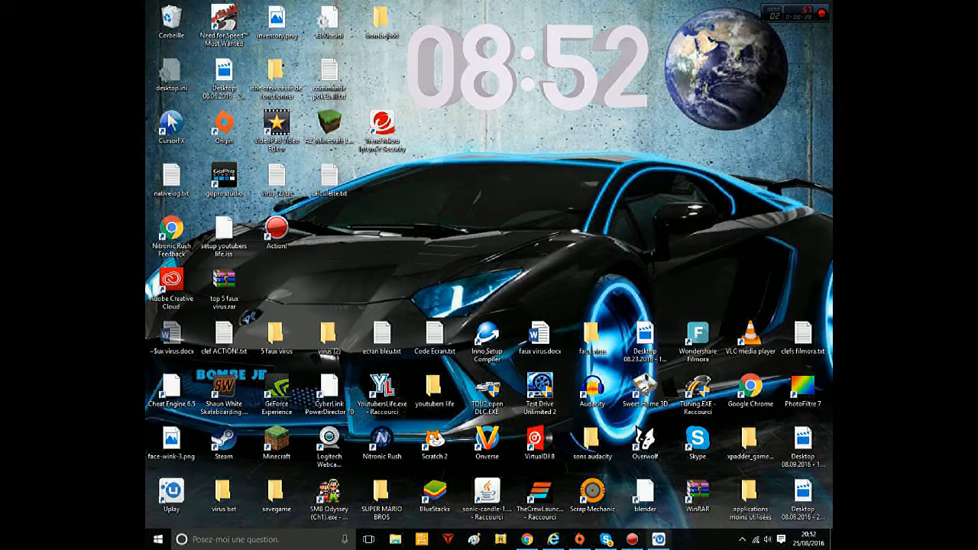
# View the Inno Setup download page on CCM in the web browser, then return to the desktop
pyautogui.click(527, 539)
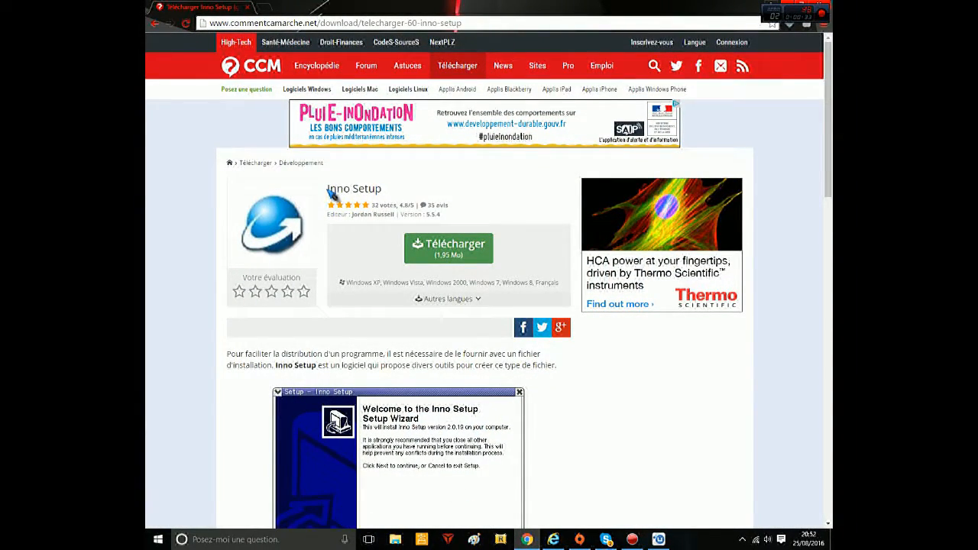
pyautogui.moveTo(326, 190); pyautogui.dragTo(412, 197)
pyautogui.click(411, 194)
pyautogui.click(771, 3)
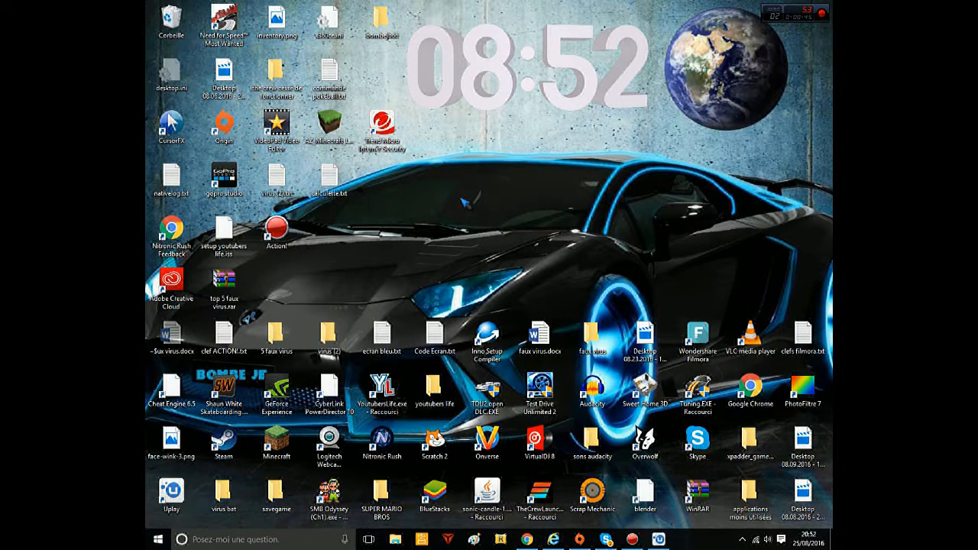
# Launch Inno Setup Compiler, dismiss the welcome dialog and start a new script with the Script Wizard
pyautogui.moveTo(491, 337)
pyautogui.mouseDown()
pyautogui.moveTo(491, 325)
pyautogui.moveTo(492, 344)
pyautogui.mouseUp()
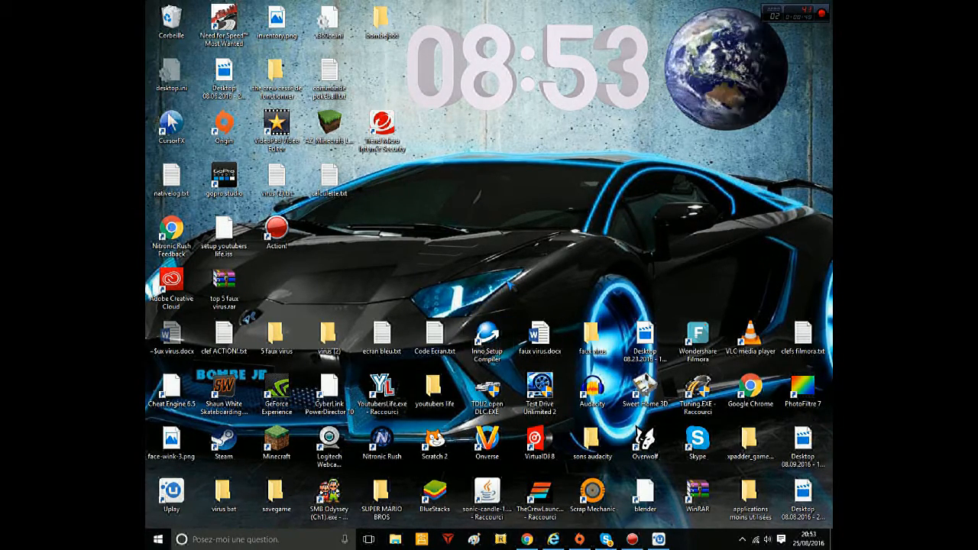
pyautogui.doubleClick(493, 343)
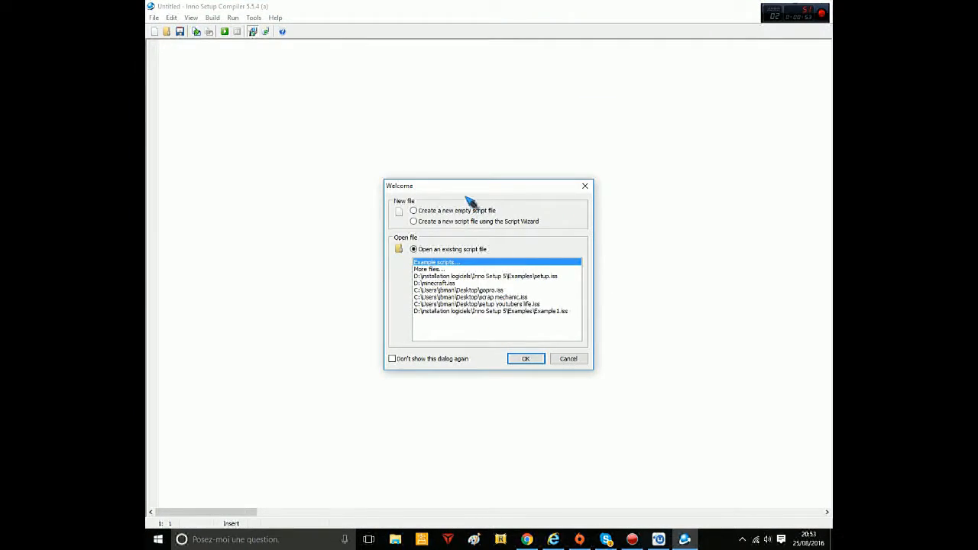
pyautogui.moveTo(466, 192); pyautogui.dragTo(469, 201)
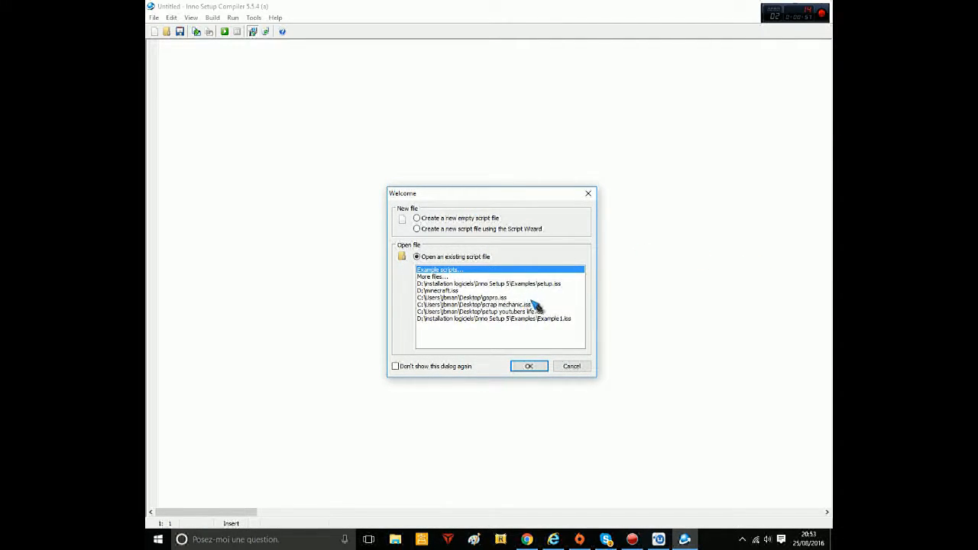
pyautogui.click(588, 194)
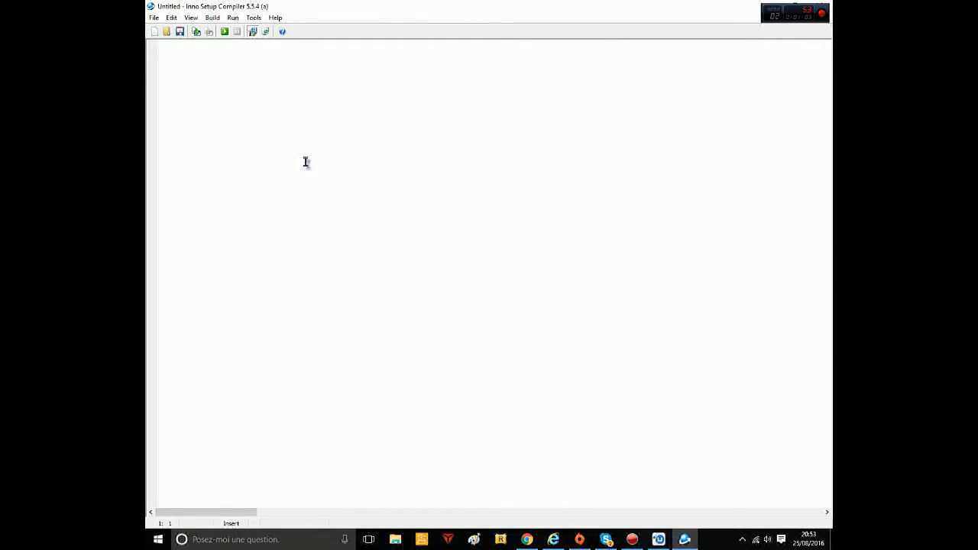
pyautogui.click(158, 35)
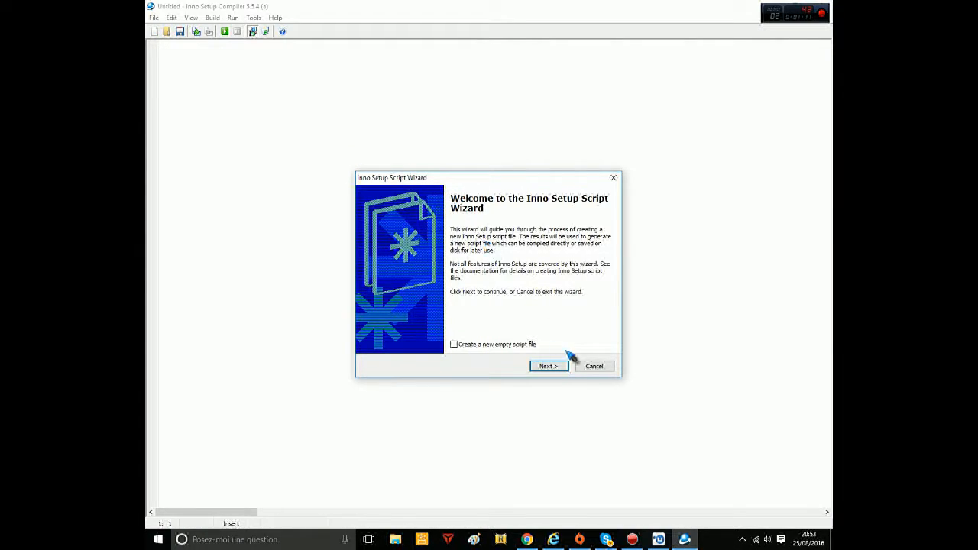
pyautogui.click(547, 367)
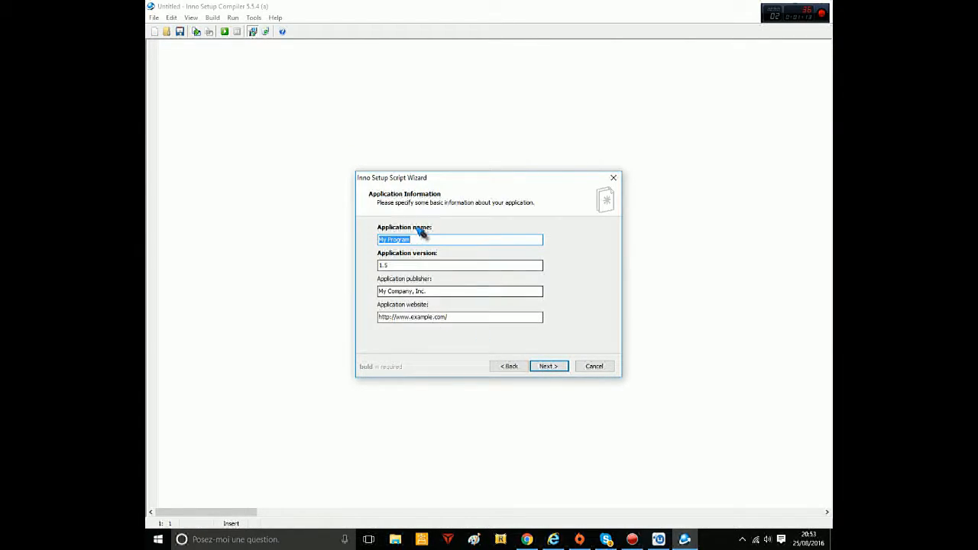
pyautogui.click(486, 239)
pyautogui.moveTo(487, 240); pyautogui.dragTo(369, 243)
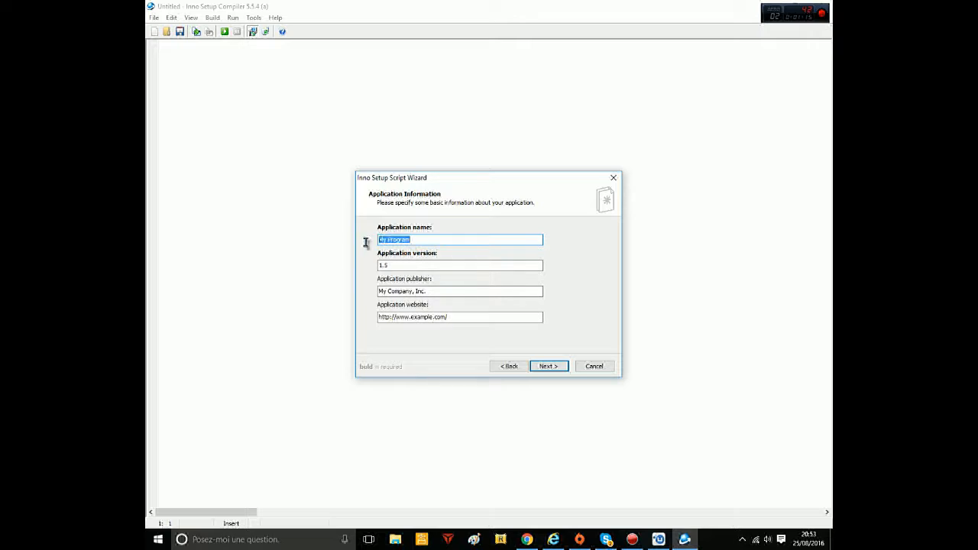
pyautogui.moveTo(451, 245); pyautogui.dragTo(404, 241)
pyautogui.moveTo(476, 239); pyautogui.dragTo(342, 257)
pyautogui.moveTo(520, 245); pyautogui.dragTo(449, 245)
pyautogui.moveTo(463, 245); pyautogui.dragTo(388, 245)
pyautogui.click(387, 265)
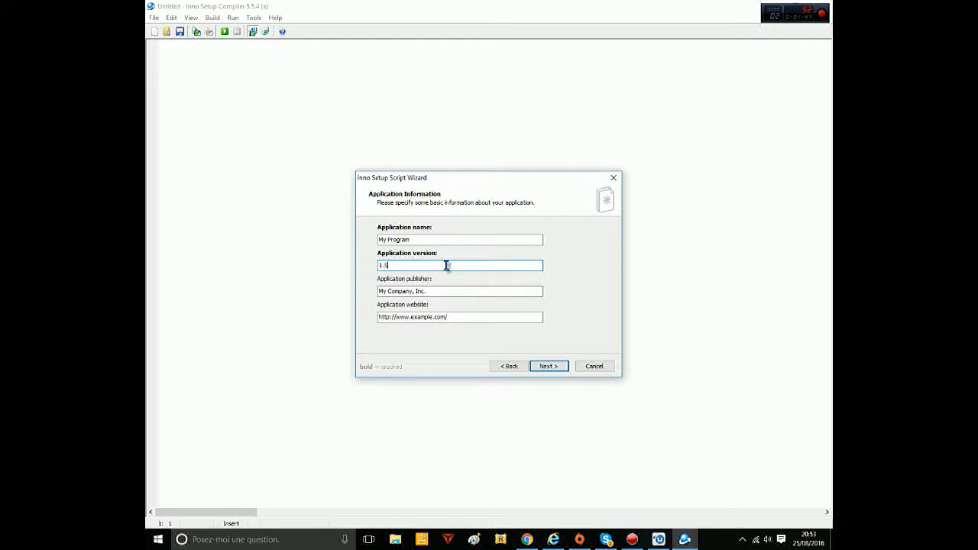
pyautogui.moveTo(407, 264); pyautogui.dragTo(518, 264)
# Set the application publisher to "bombe jb", clear the application website and accept the application information
pyautogui.moveTo(436, 290); pyautogui.dragTo(374, 302)
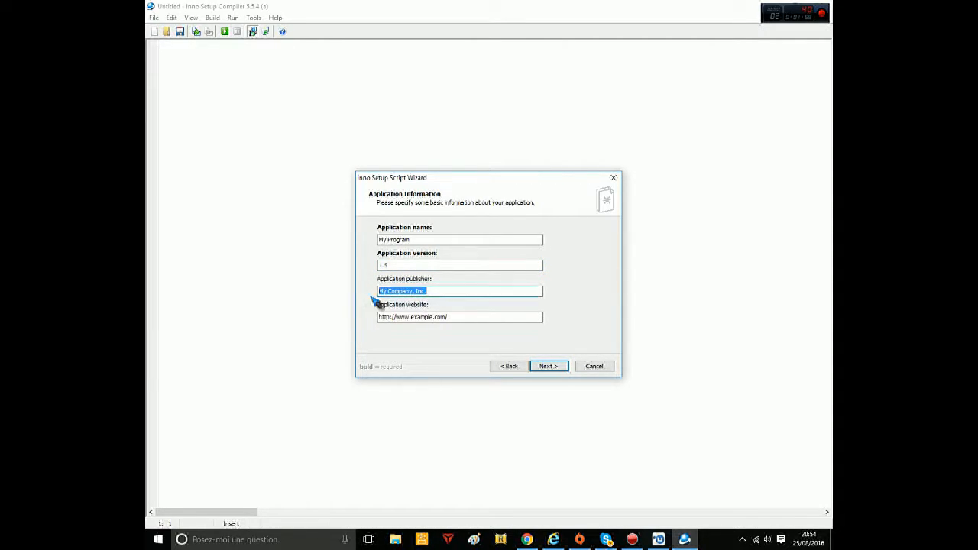
pyautogui.write('bo')
pyautogui.moveTo(449, 314)
pyautogui.mouseDown()
pyautogui.moveTo(349, 319)
pyautogui.moveTo(443, 327)
pyautogui.mouseUp()
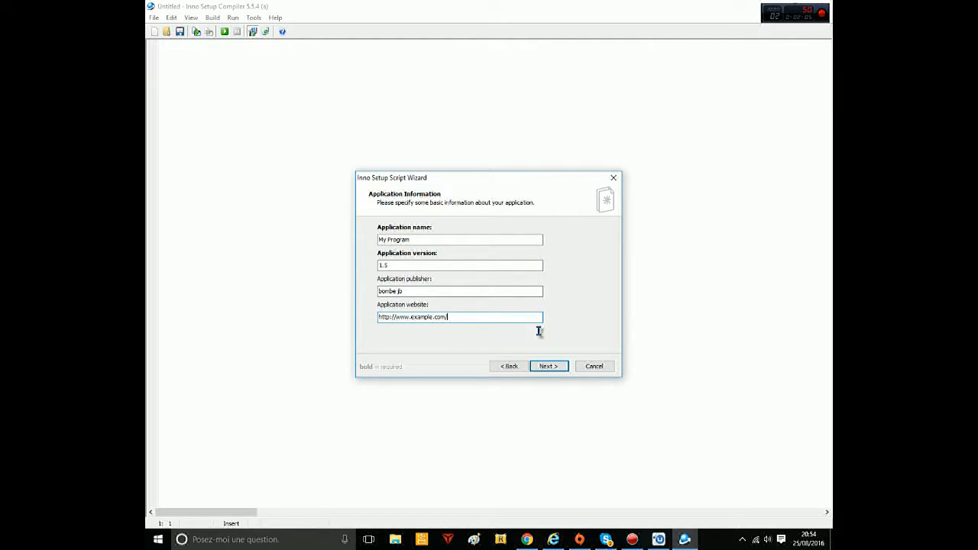
pyautogui.moveTo(539, 330); pyautogui.dragTo(359, 329)
pyautogui.press('BackSpace')
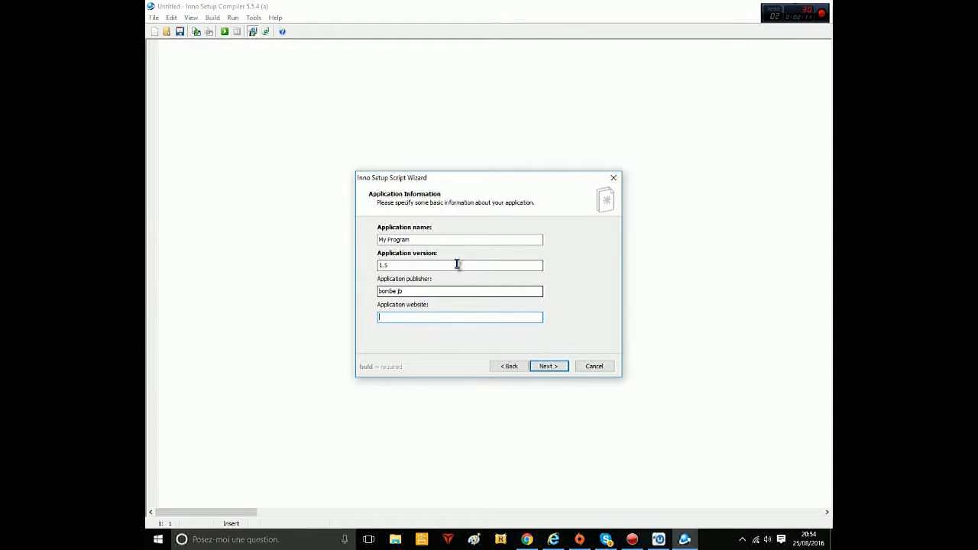
pyautogui.click(553, 366)
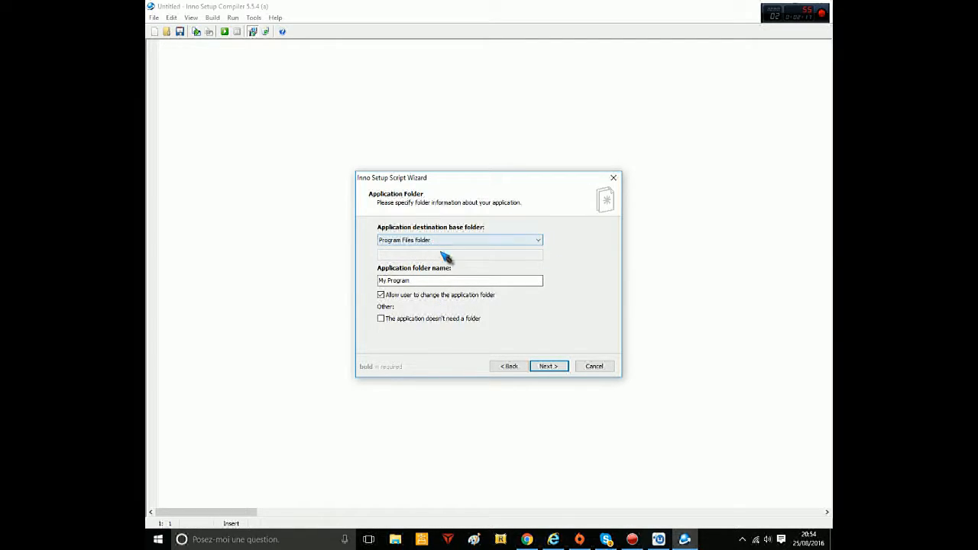
# Accept the default application folder settings and choose MyProg.exe from the Inno Setup 5 Examples folder as the main executable
pyautogui.click(548, 367)
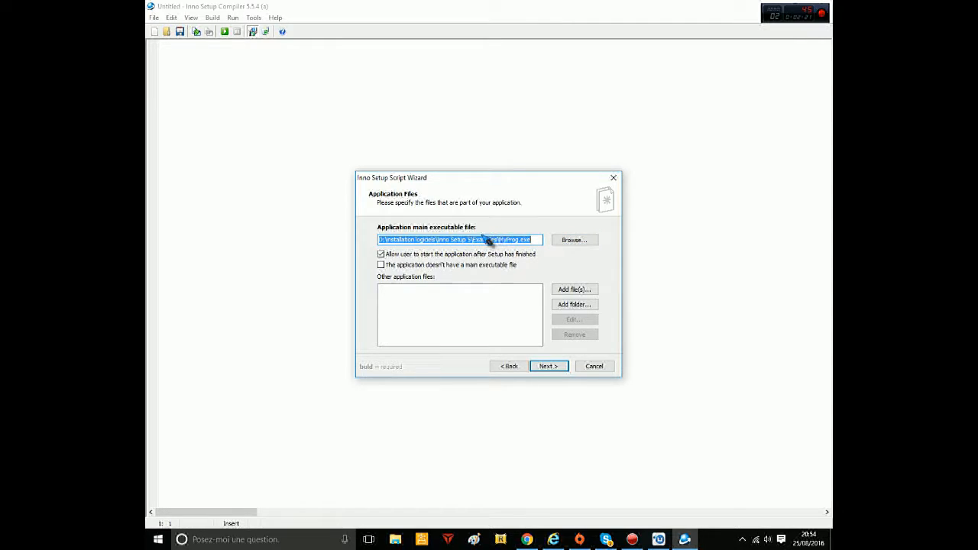
pyautogui.click(530, 240)
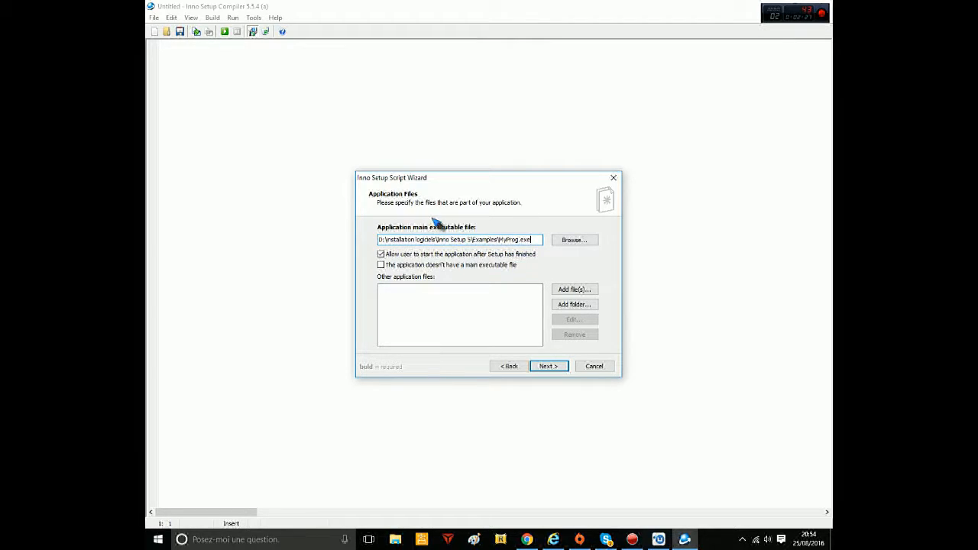
pyautogui.click(590, 243)
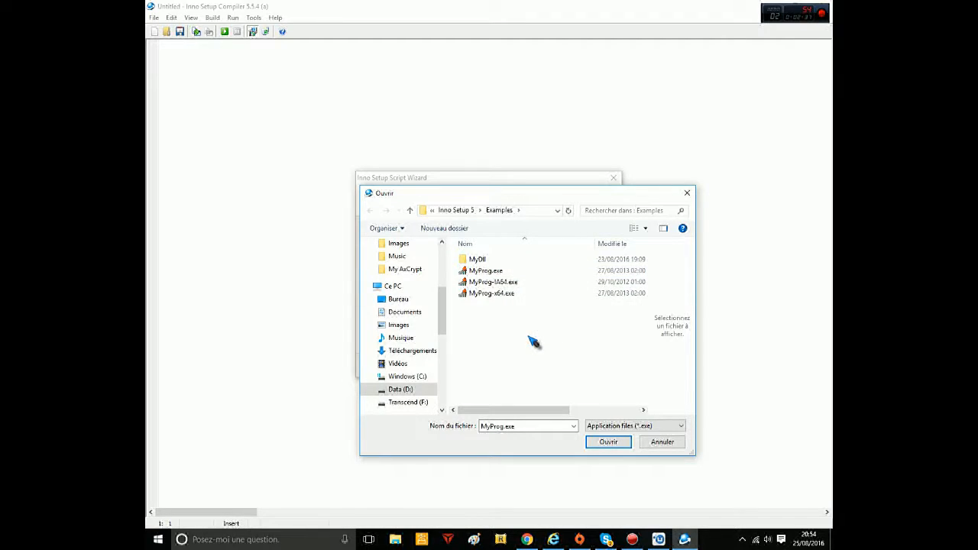
pyautogui.moveTo(530, 280)
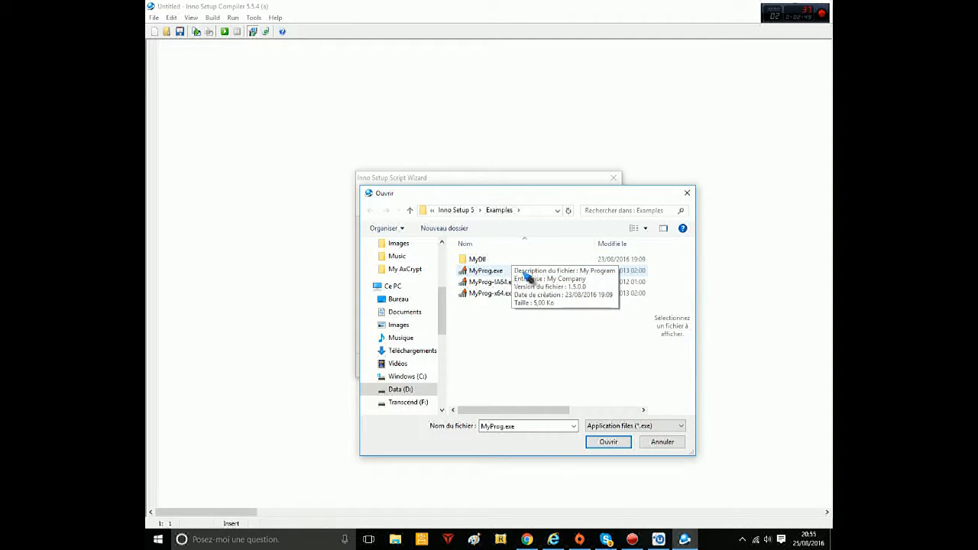
pyautogui.click(550, 276)
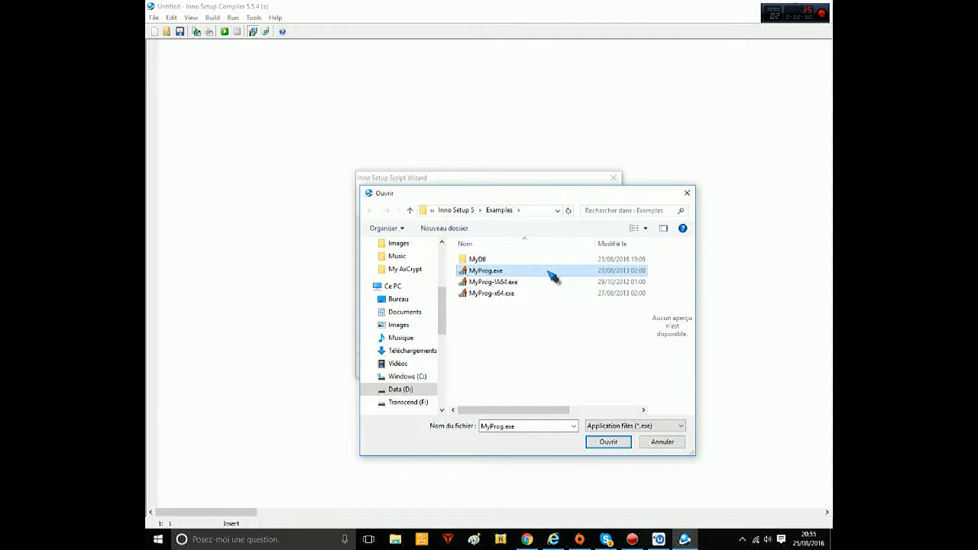
pyautogui.click(609, 443)
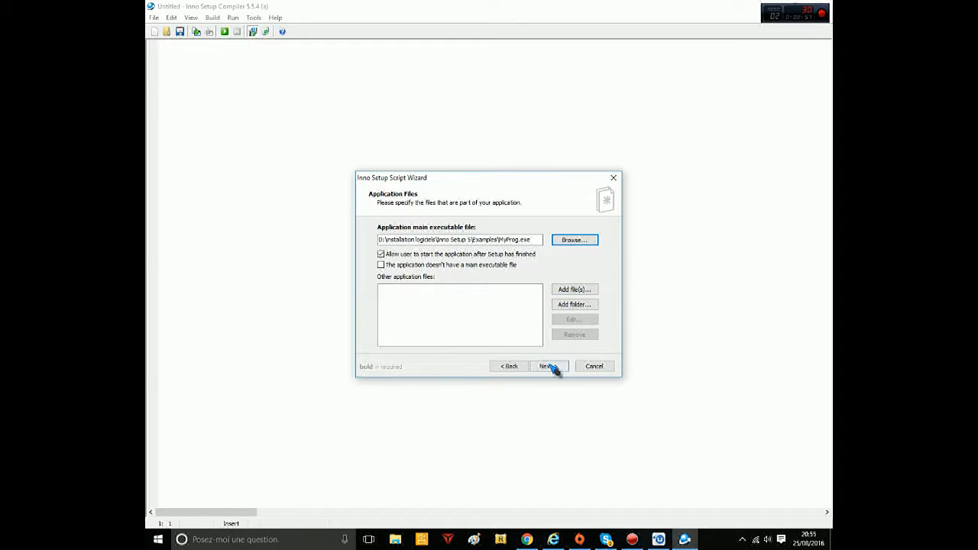
# Add all files in the Examples folder except the three MyProg executables as other application files, and accept the file list
pyautogui.click(582, 291)
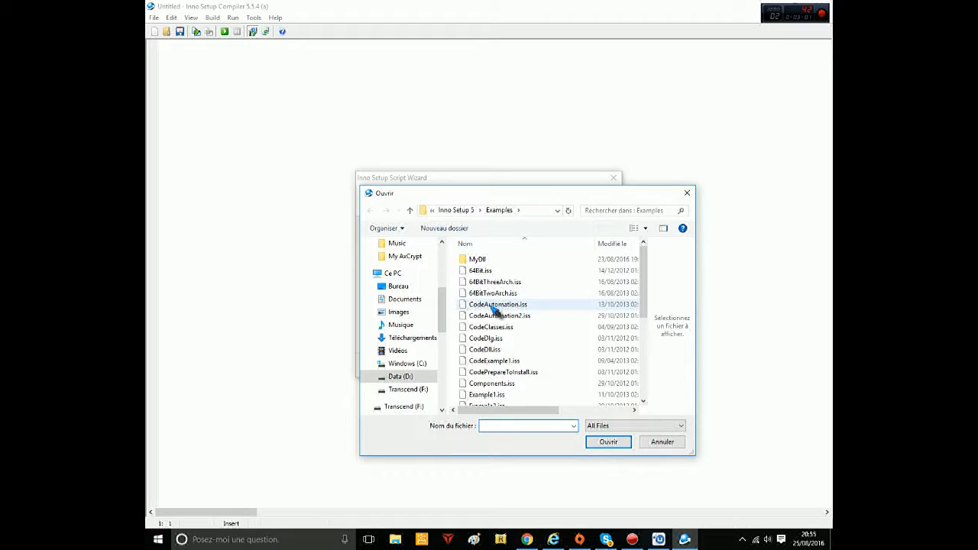
pyautogui.scroll(-5, 502, 291)
pyautogui.scroll(5, 502, 316)
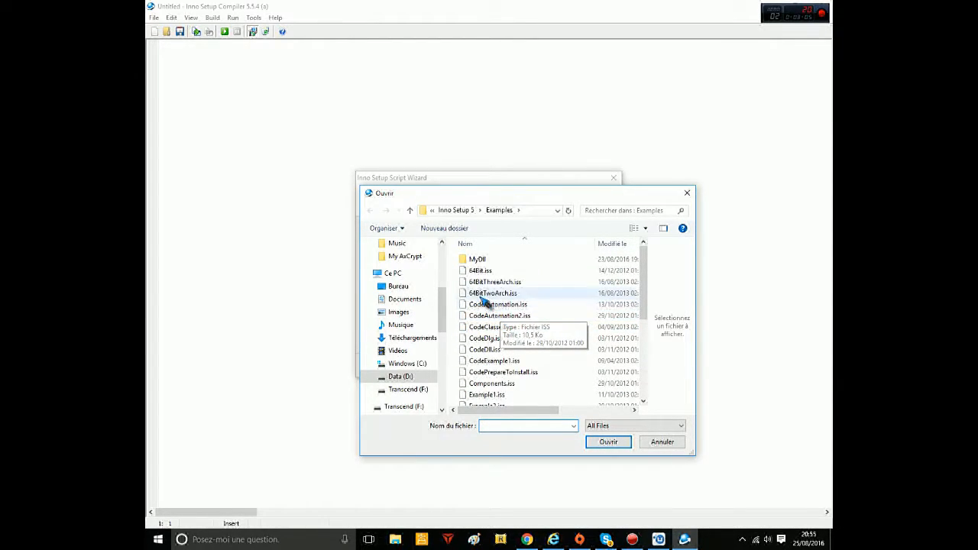
pyautogui.moveTo(458, 262); pyautogui.dragTo(584, 311)
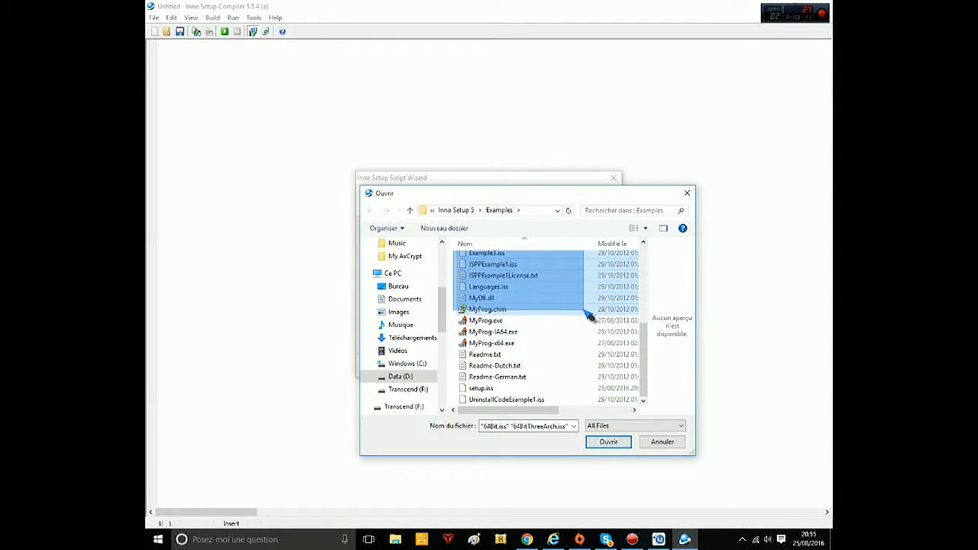
pyautogui.moveTo(588, 315); pyautogui.dragTo(585, 313)
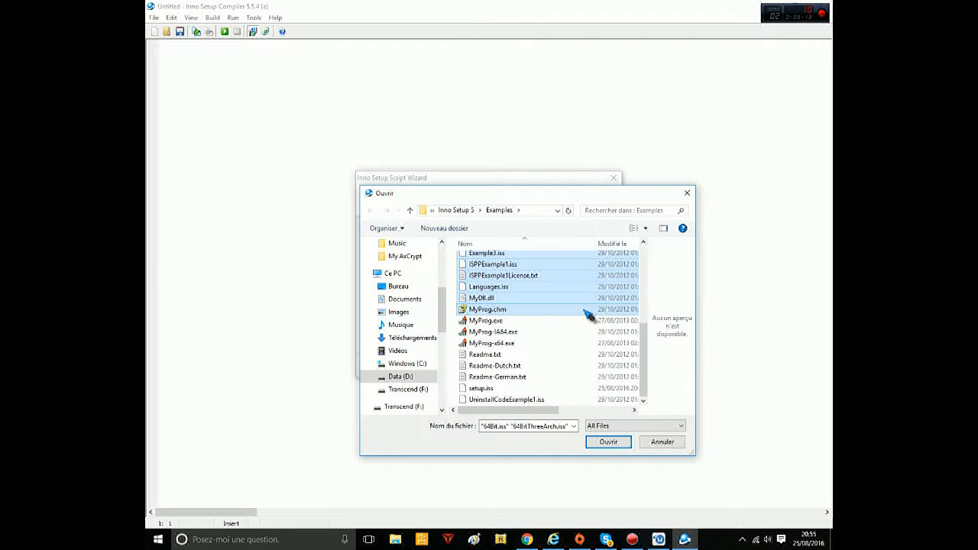
pyautogui.moveTo(459, 355); pyautogui.dragTo(527, 429)
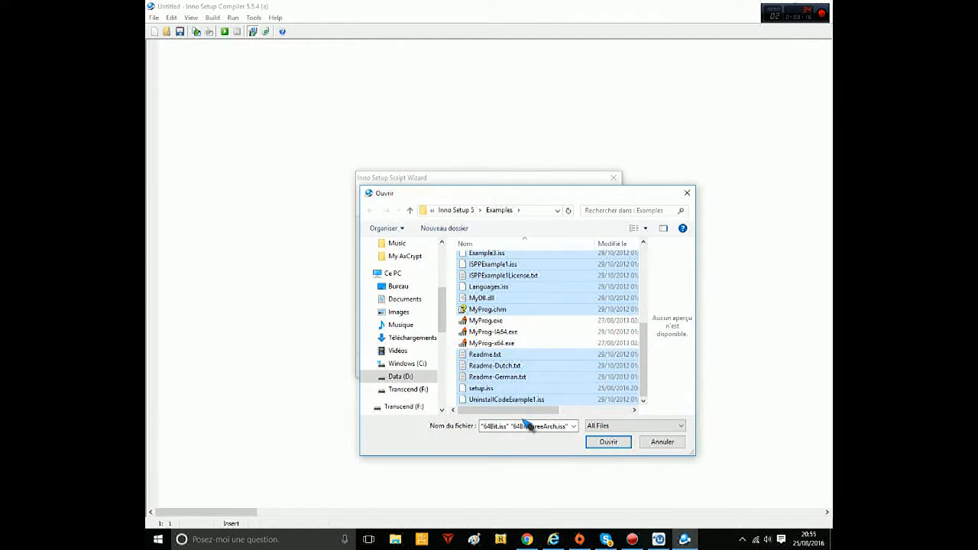
pyautogui.click(617, 444)
pyautogui.scroll(-3, 503, 317)
pyautogui.scroll(3, 504, 317)
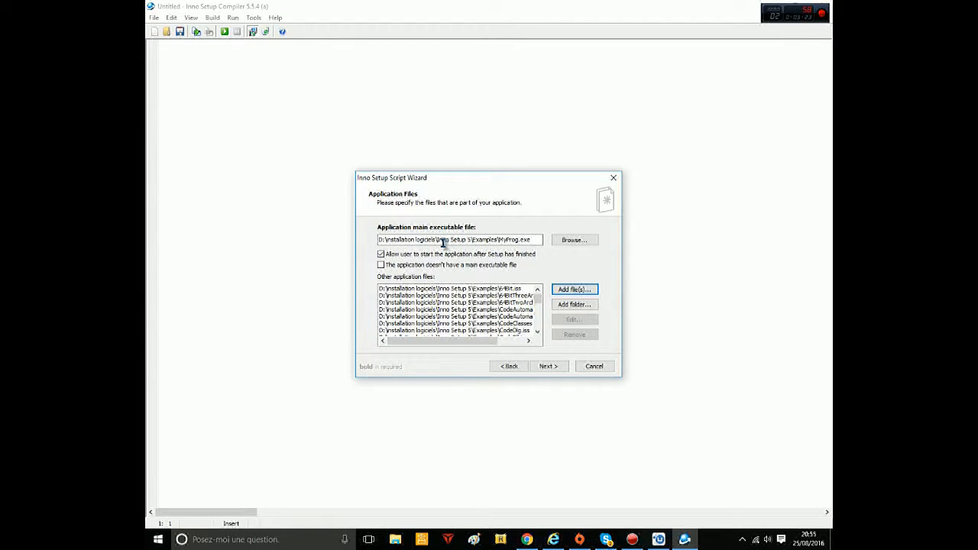
pyautogui.click(550, 366)
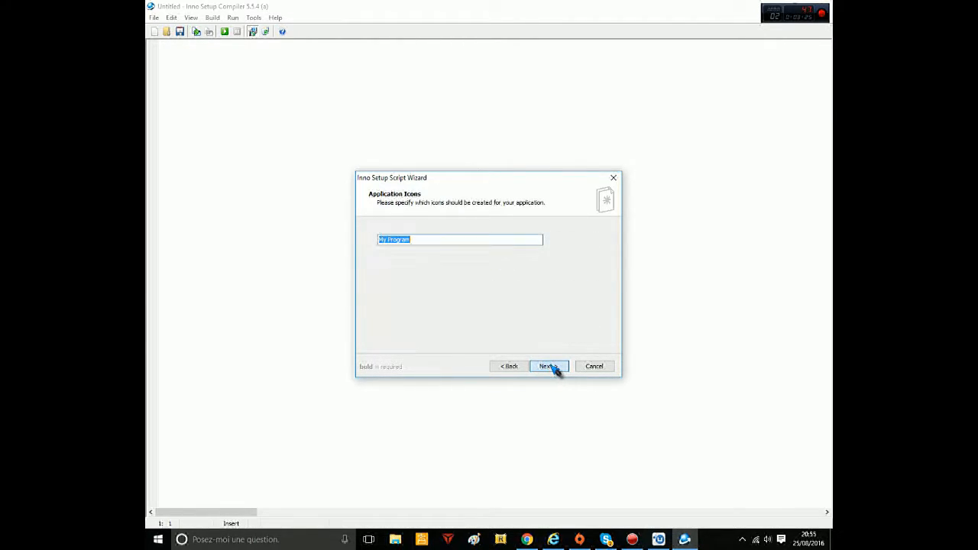
# Accept the default Start Menu and desktop icon options, and leave the license and information files blank
pyautogui.moveTo(436, 239); pyautogui.dragTo(340, 242)
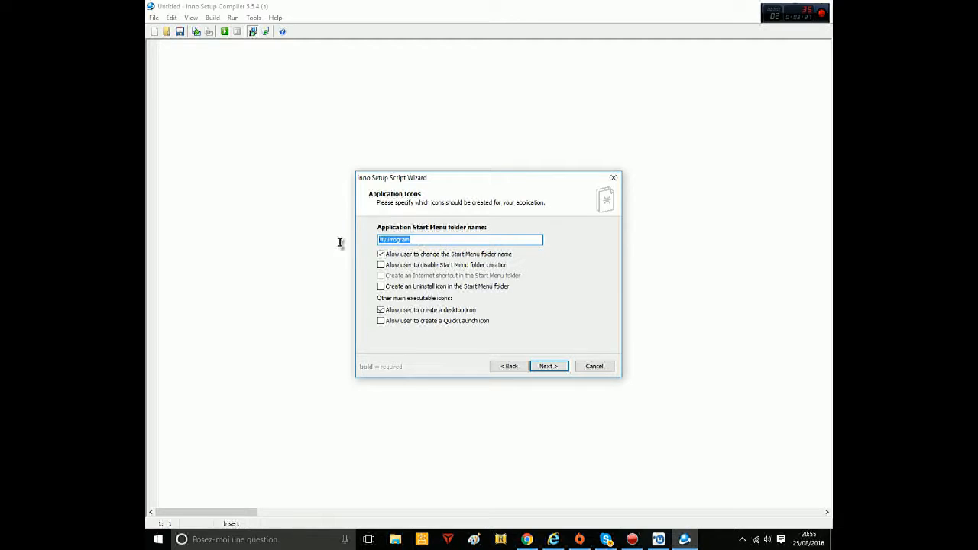
pyautogui.click(552, 366)
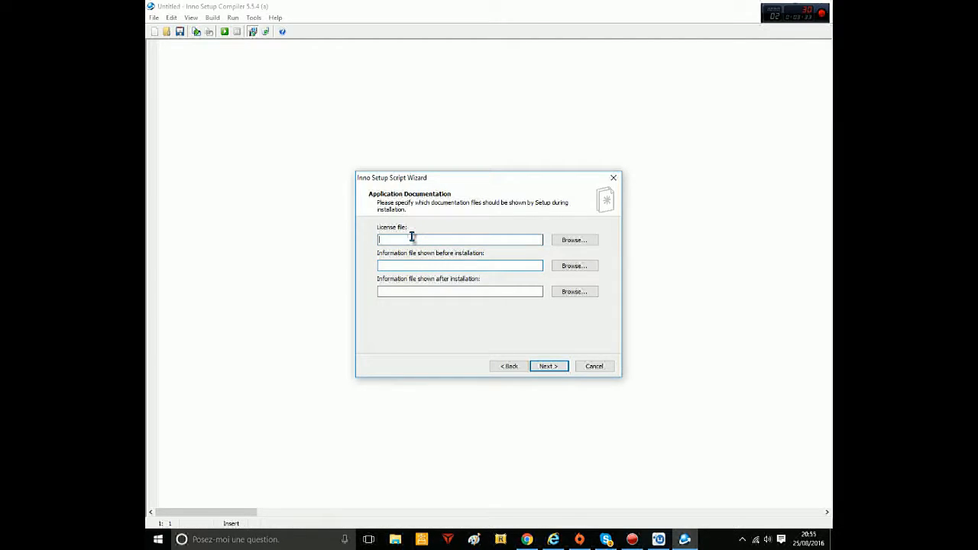
pyautogui.click(412, 264)
pyautogui.click(401, 289)
pyautogui.click(404, 264)
pyautogui.click(547, 366)
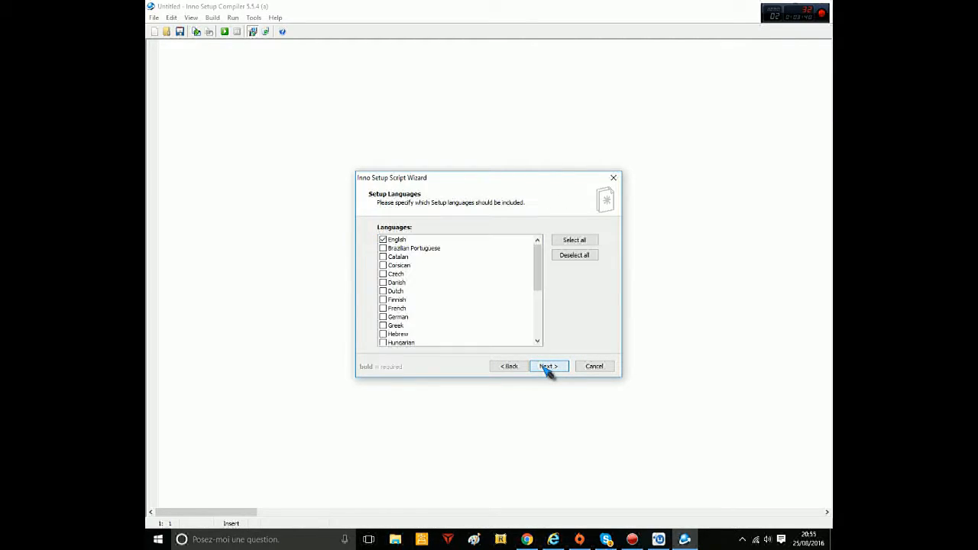
# Include French alongside English in the setup languages and accept the selection
pyautogui.click(384, 308)
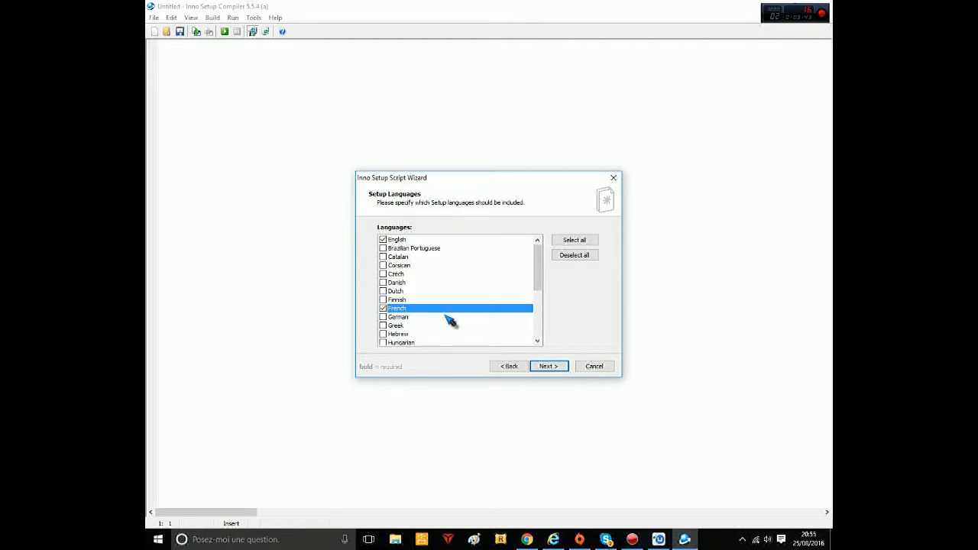
pyautogui.click(548, 366)
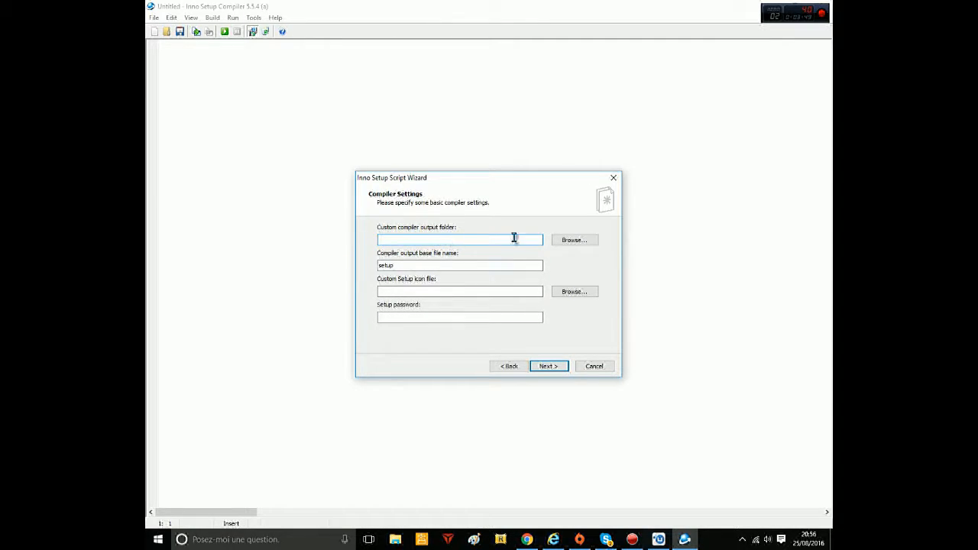
# Set the custom compiler output folder to the mes setup folder on the Data (D:) drive
pyautogui.click(579, 242)
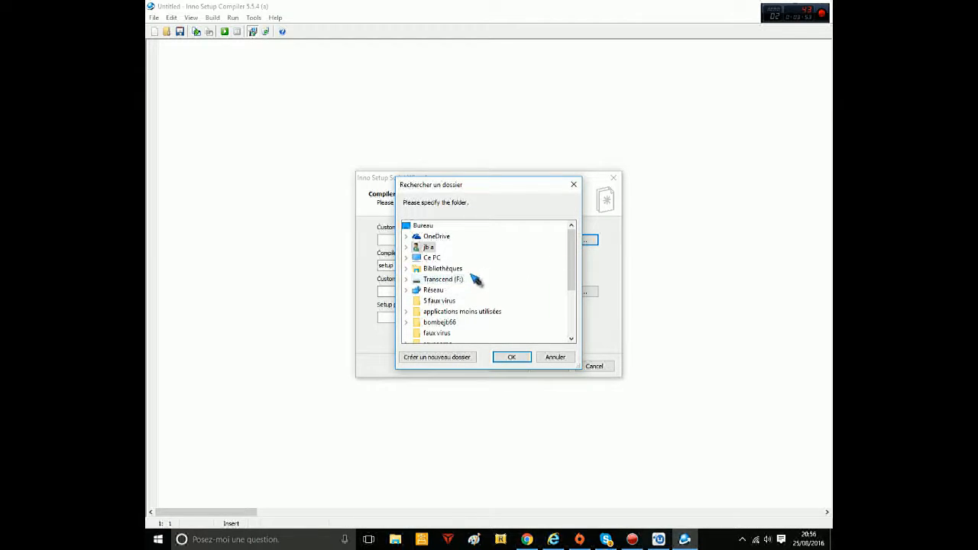
pyautogui.doubleClick(433, 259)
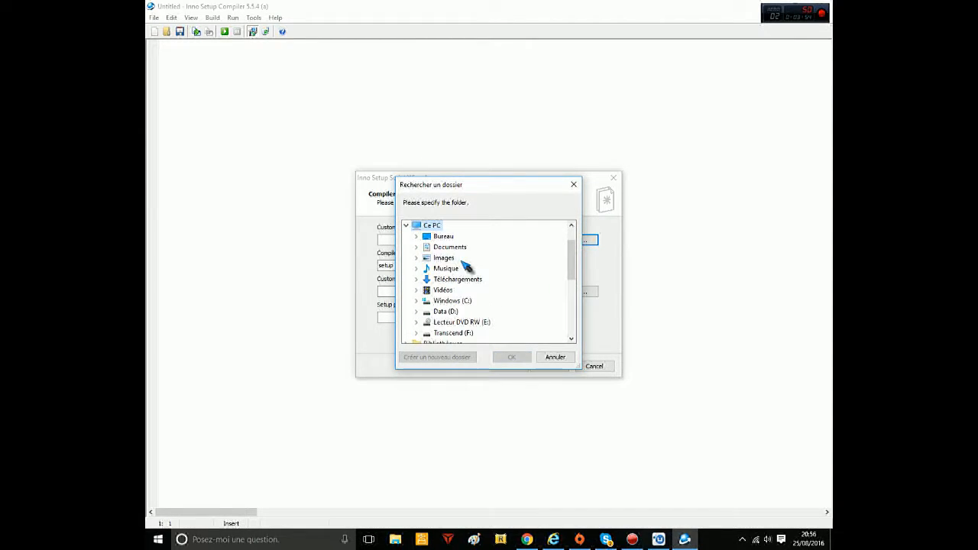
pyautogui.doubleClick(449, 312)
pyautogui.scroll(-2, 498, 277)
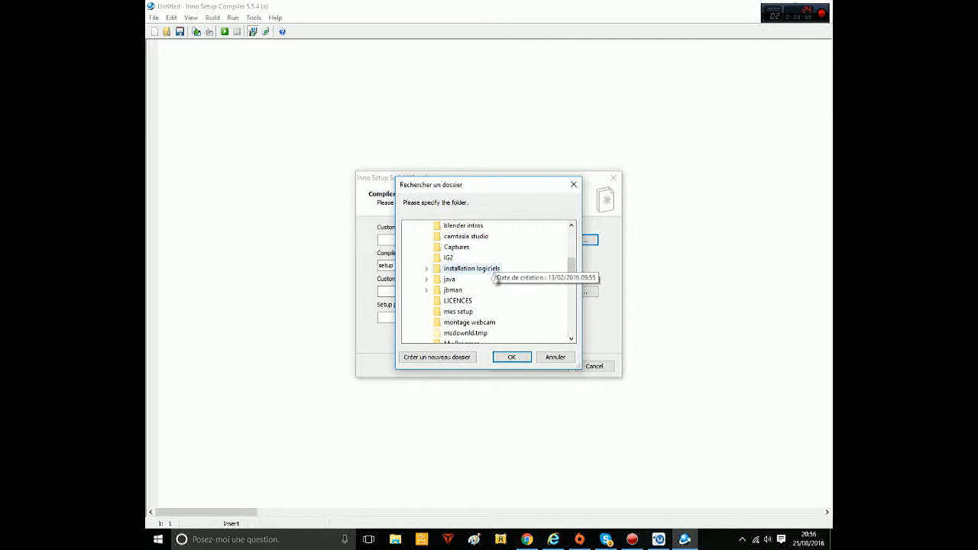
pyautogui.click(457, 313)
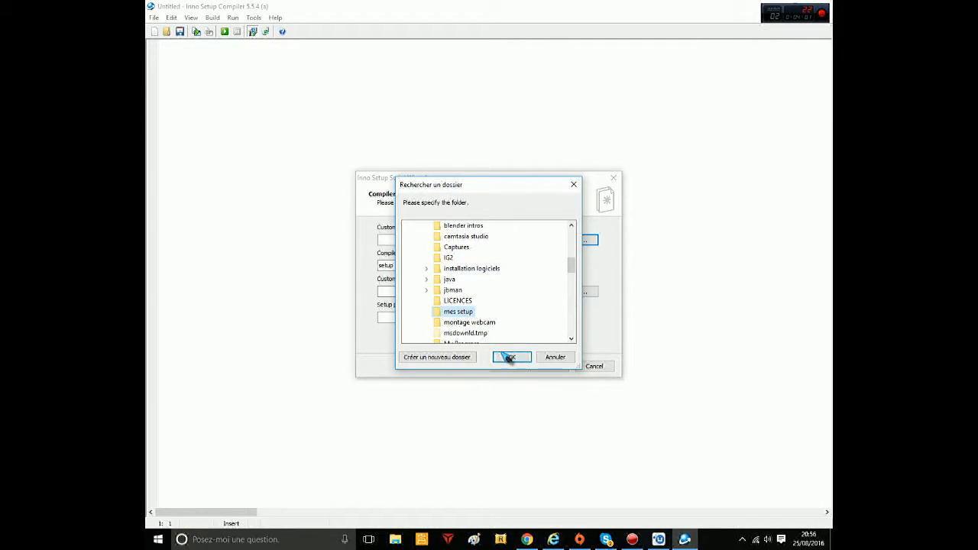
pyautogui.click(510, 357)
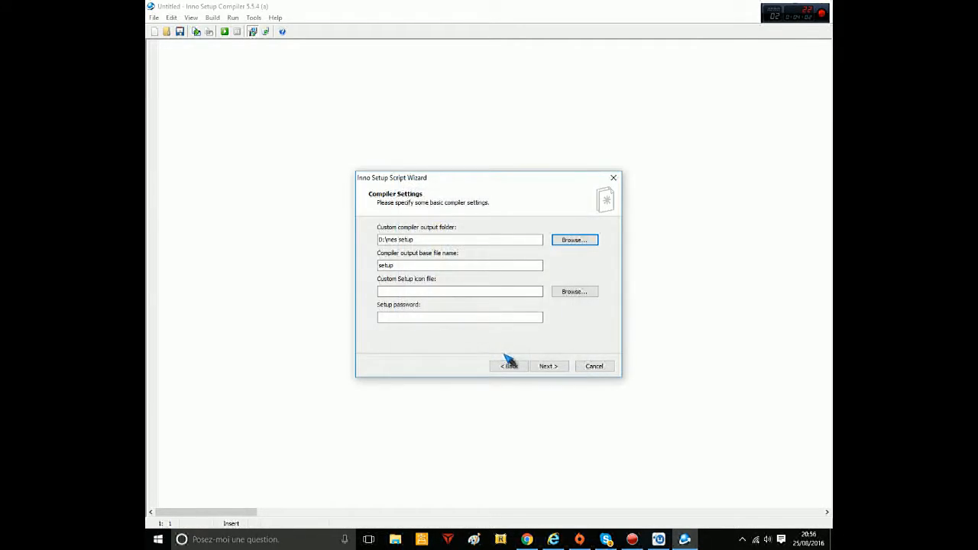
# Set the compiler output base file name to "setup mp", leave the icon and password blank, and finish the script wizard
pyautogui.click(432, 265)
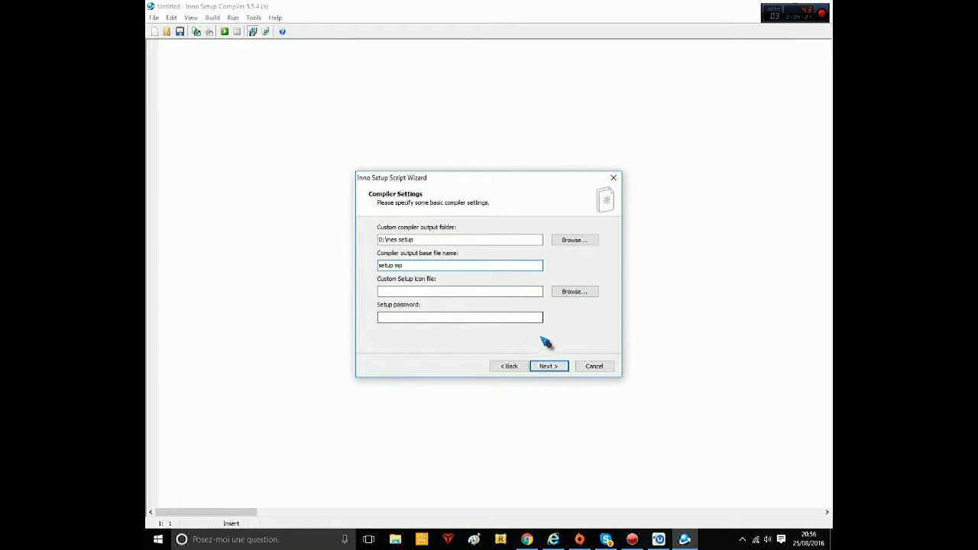
pyautogui.click(561, 370)
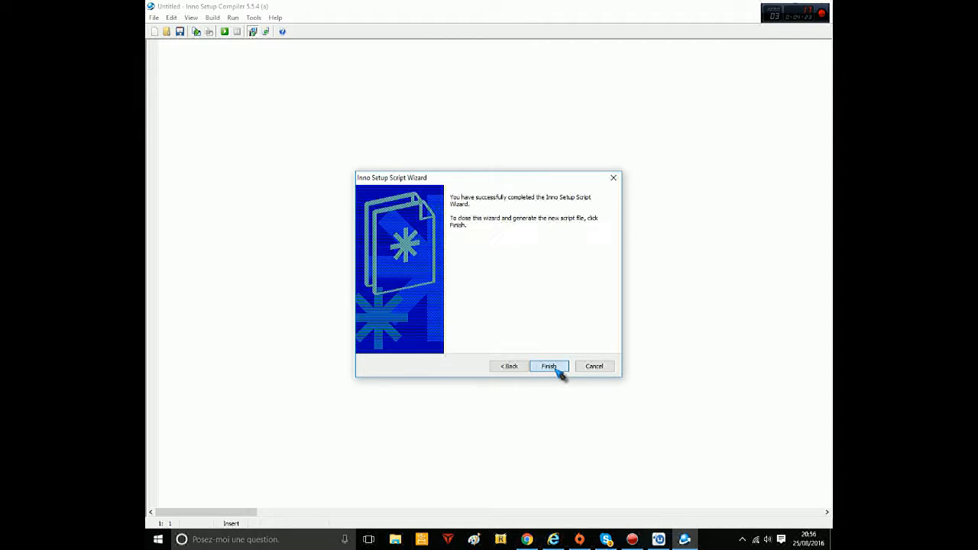
pyautogui.click(549, 368)
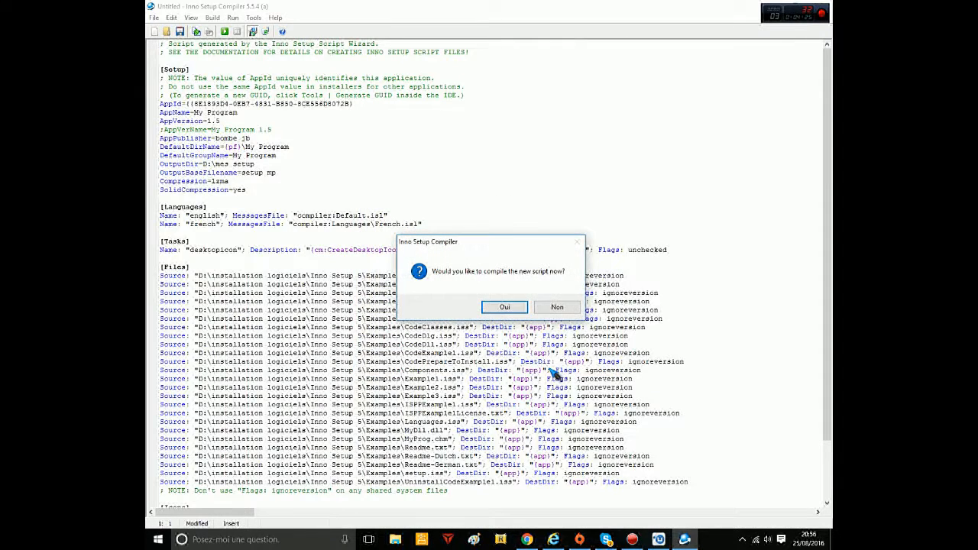
# Compile the new script, saving it as "setup 2" in the Examples folder
pyautogui.click(504, 307)
pyautogui.click(485, 314)
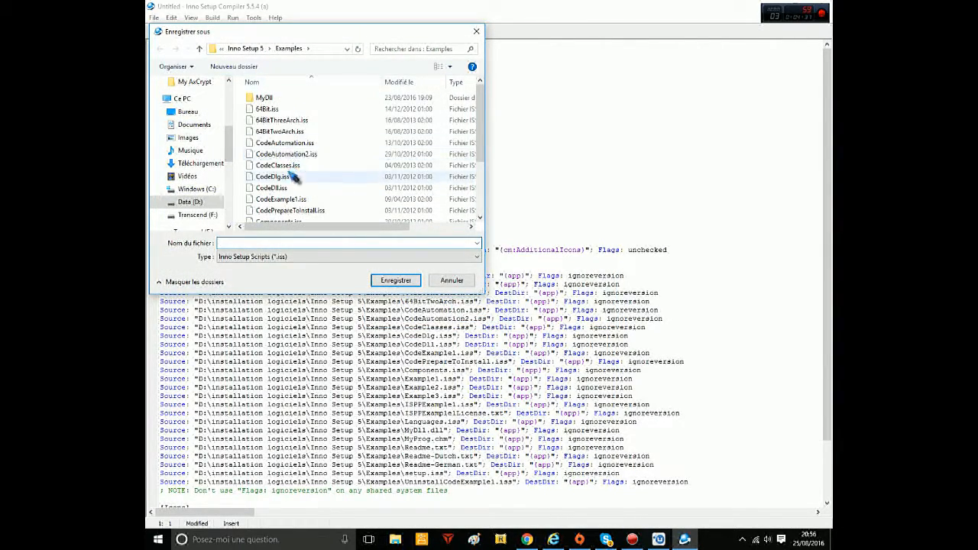
pyautogui.write('s')
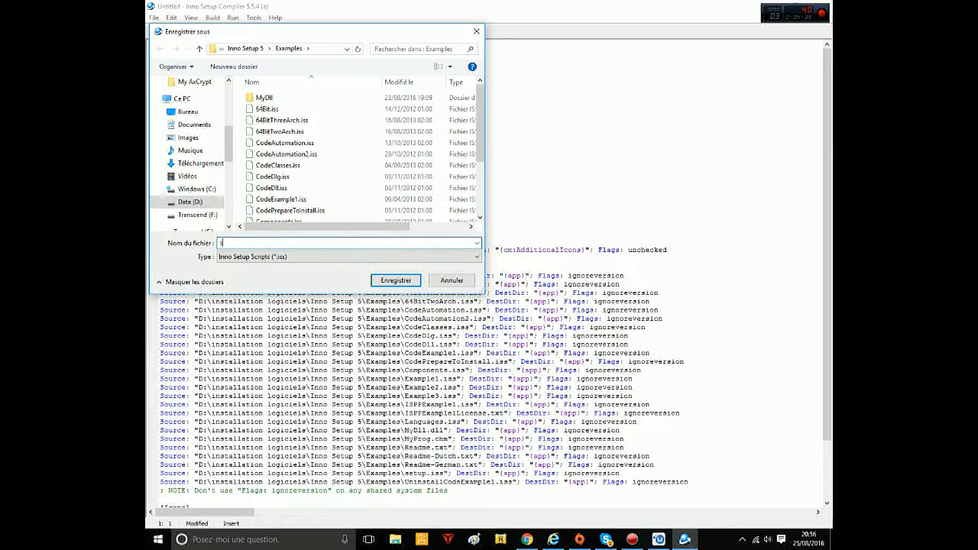
pyautogui.write('etup 2')
pyautogui.click(395, 280)
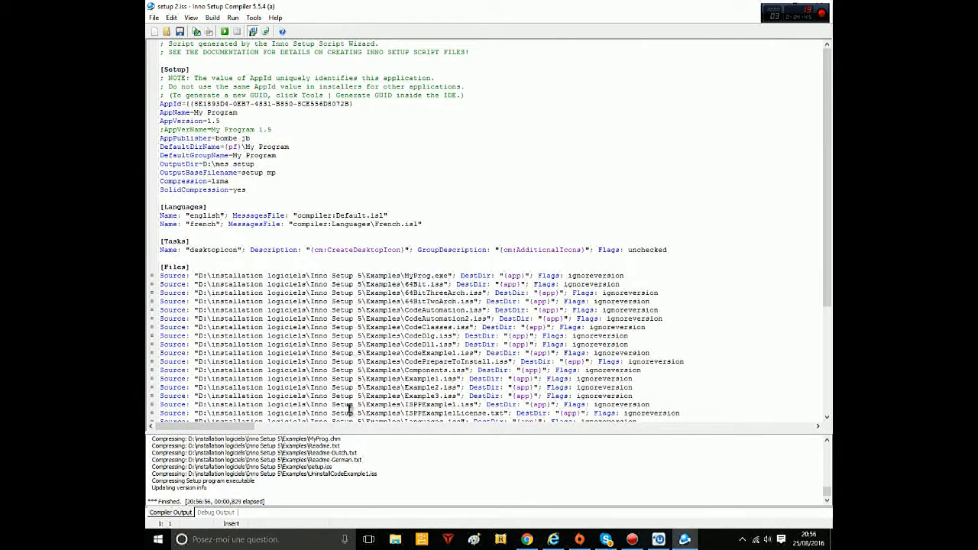
# Switch to File Explorer and open the mes setup folder on the Data (D:) drive
pyautogui.click(395, 539)
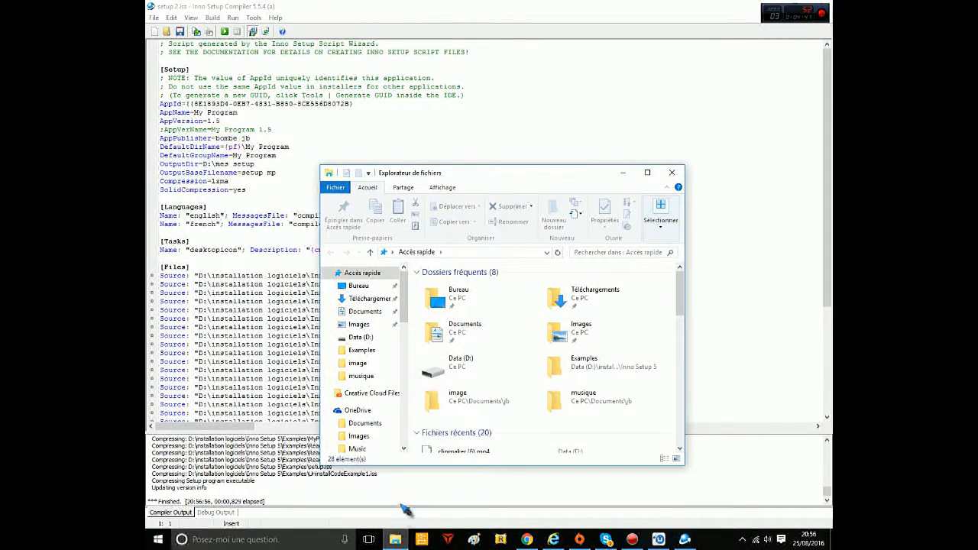
pyautogui.scroll(-1, 457, 397)
pyautogui.scroll(1, 456, 397)
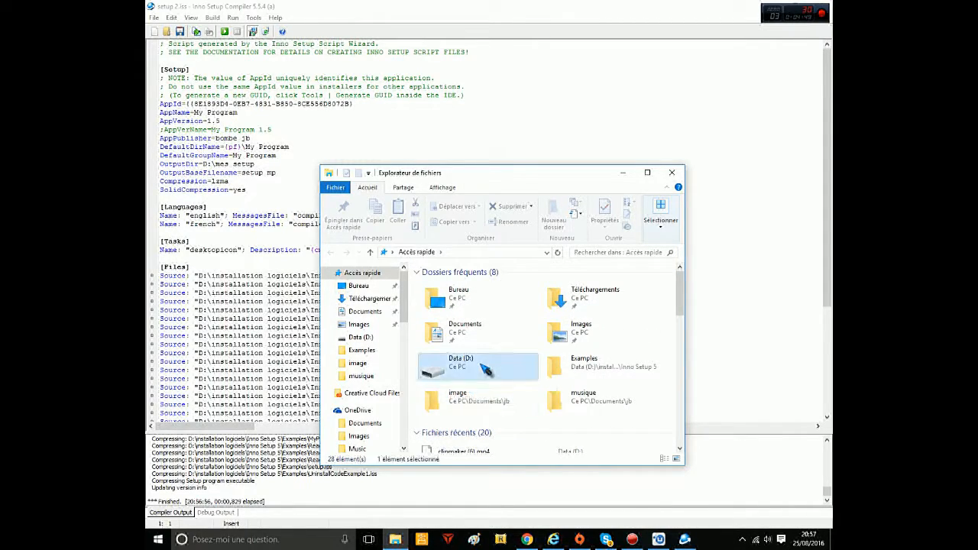
pyautogui.doubleClick(486, 370)
pyautogui.scroll(-5, 527, 378)
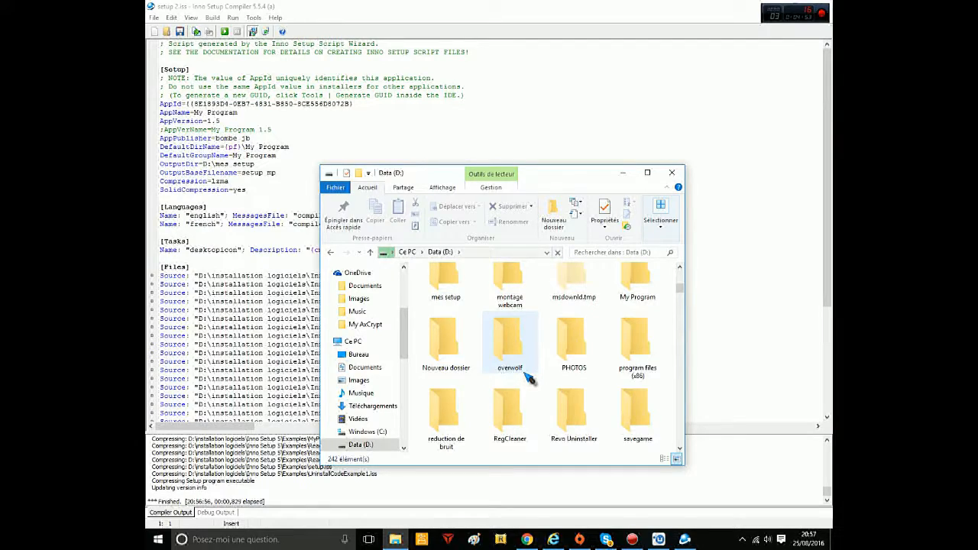
pyautogui.scroll(1, 529, 380)
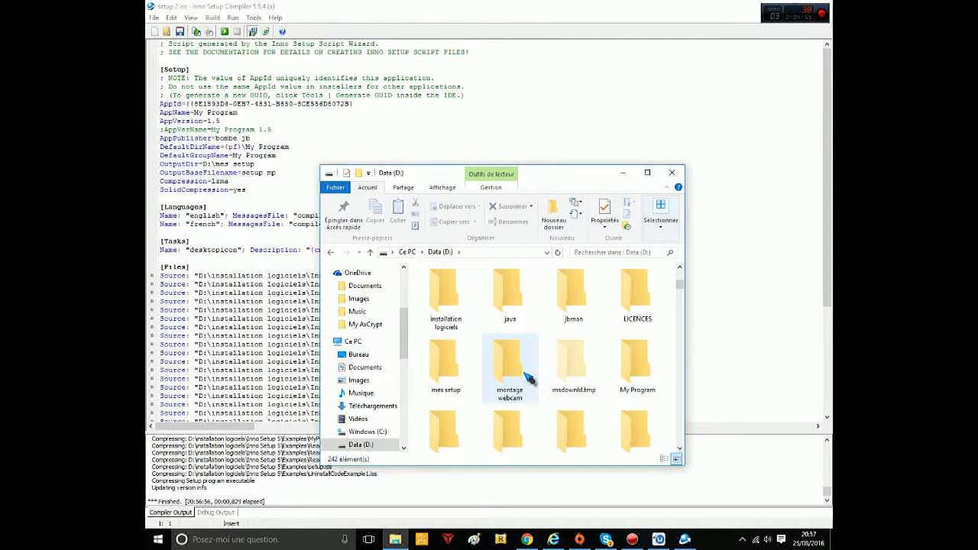
pyautogui.scroll(-1, 580, 374)
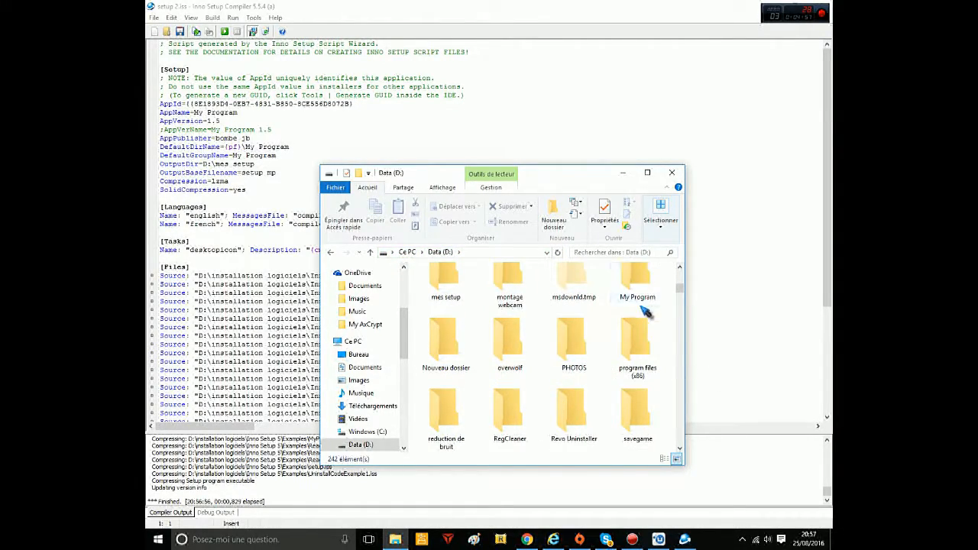
pyautogui.scroll(1, 633, 317)
pyautogui.scroll(-8, 605, 337)
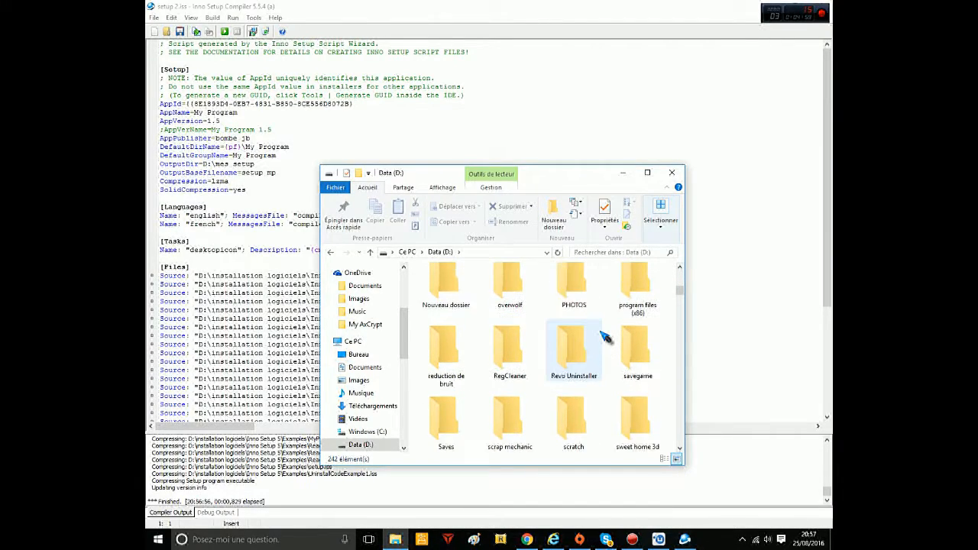
pyautogui.scroll(-1, 605, 337)
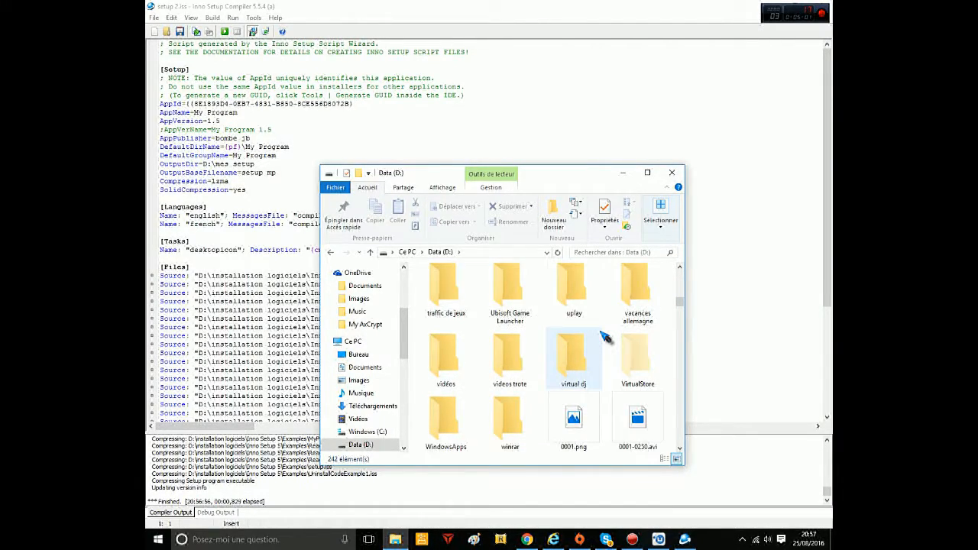
pyautogui.scroll(5, 605, 337)
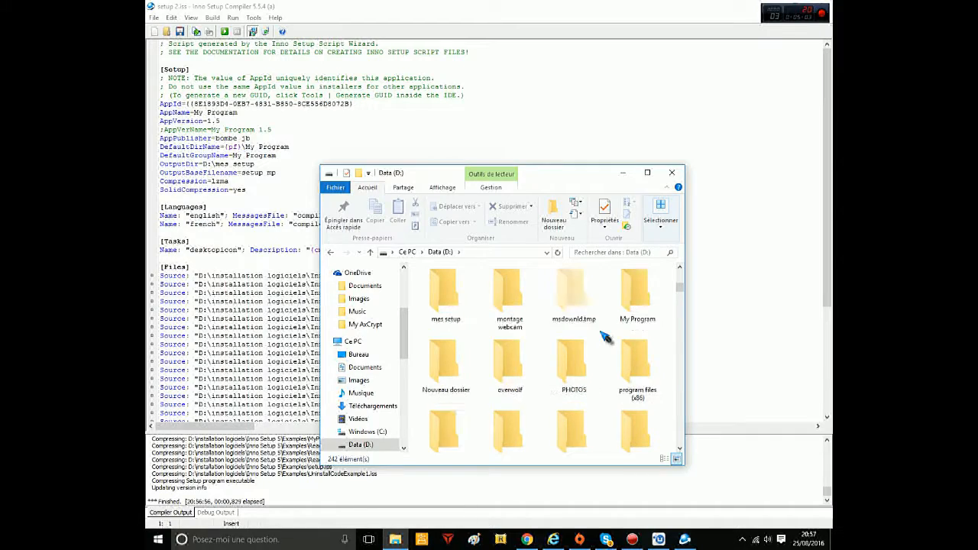
pyautogui.scroll(2, 605, 337)
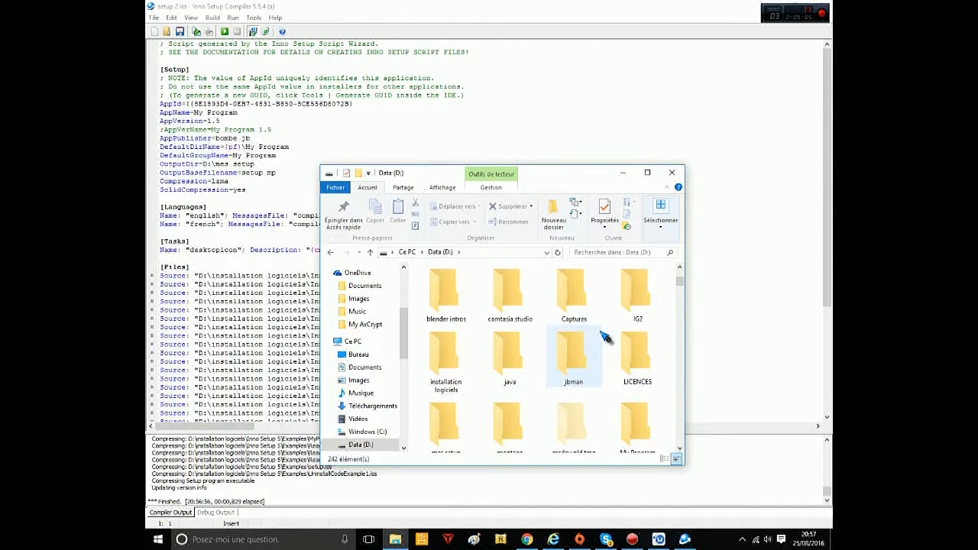
pyautogui.scroll(-3, 605, 337)
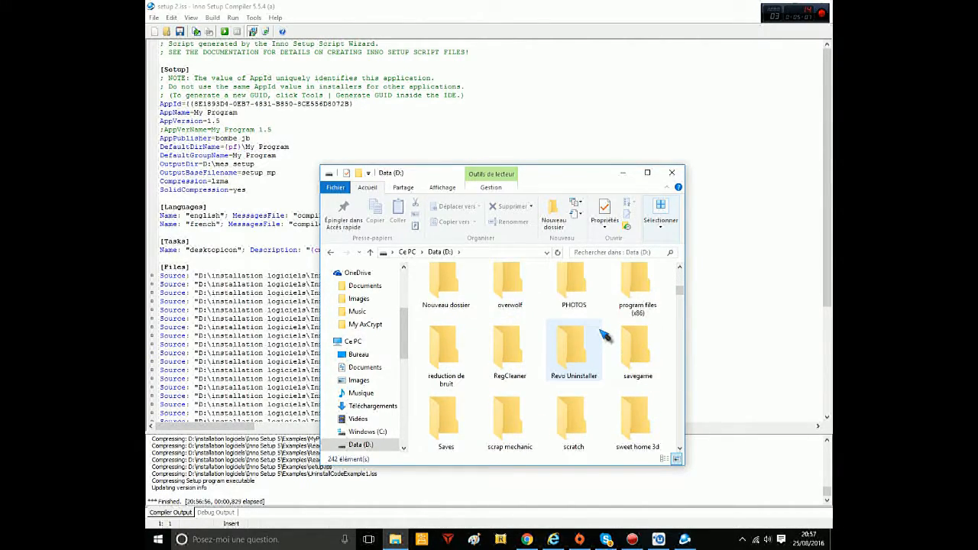
pyautogui.scroll(3, 605, 334)
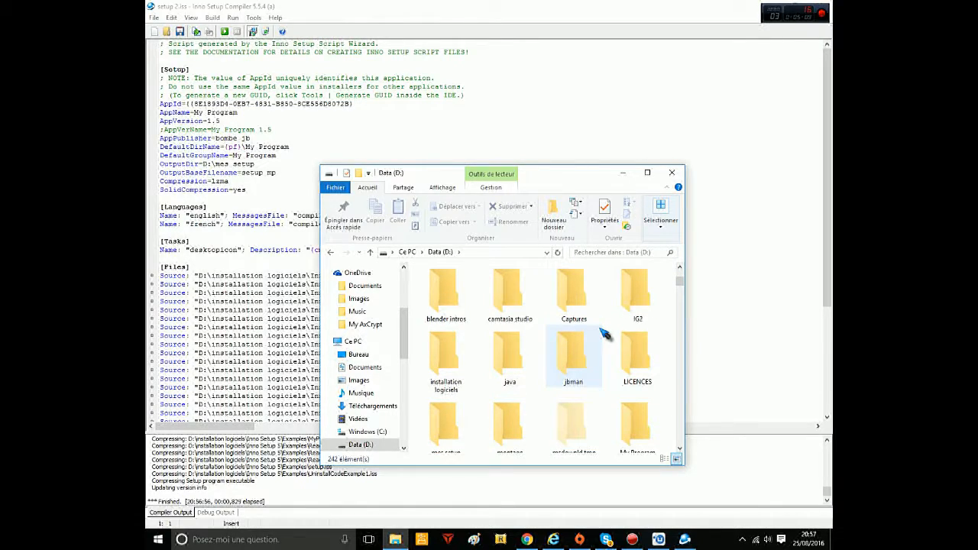
pyautogui.doubleClick(443, 426)
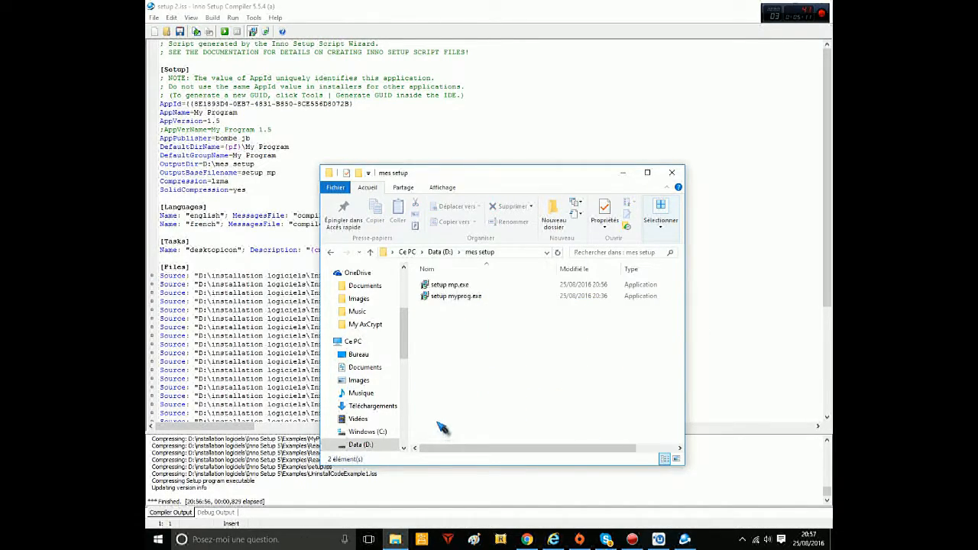
# Run setup mp.exe, choosing to open the file despite the security block and authorizing it to make changes to the computer
pyautogui.click(472, 287)
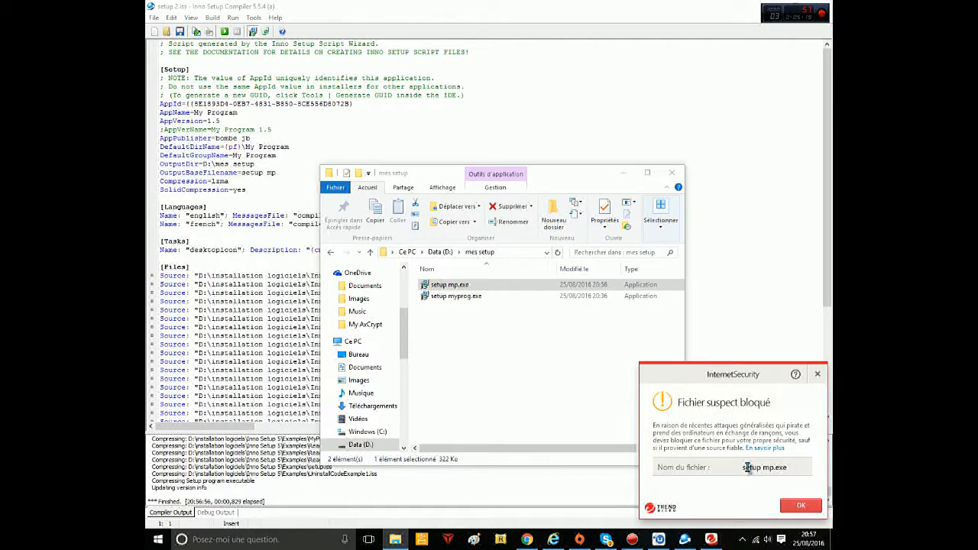
pyautogui.moveTo(741, 468); pyautogui.dragTo(817, 469)
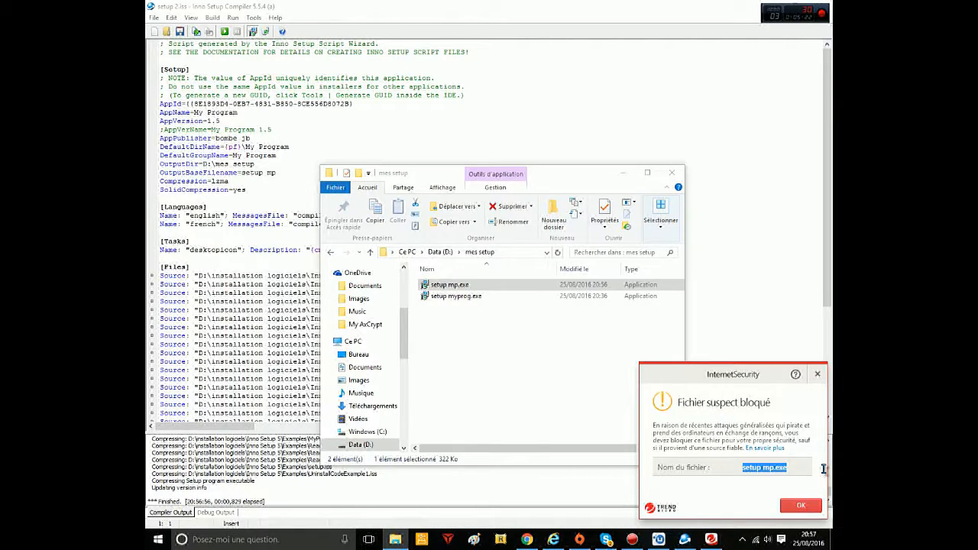
pyautogui.click(799, 507)
pyautogui.click(610, 270)
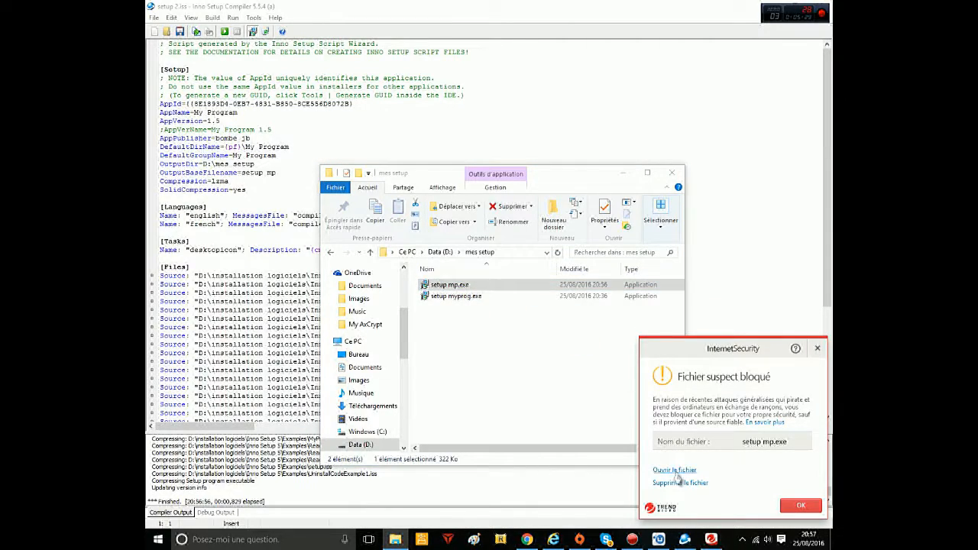
pyautogui.click(678, 472)
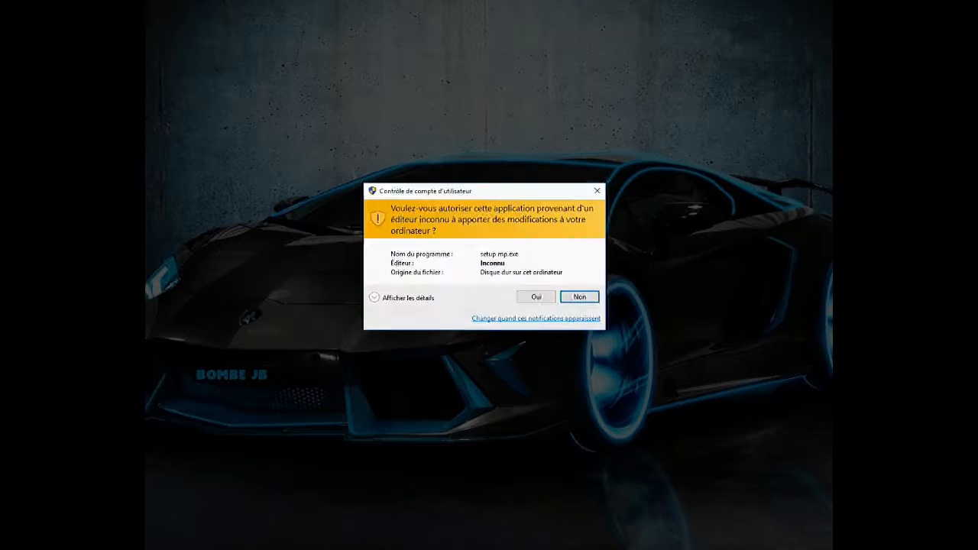
pyautogui.click(537, 296)
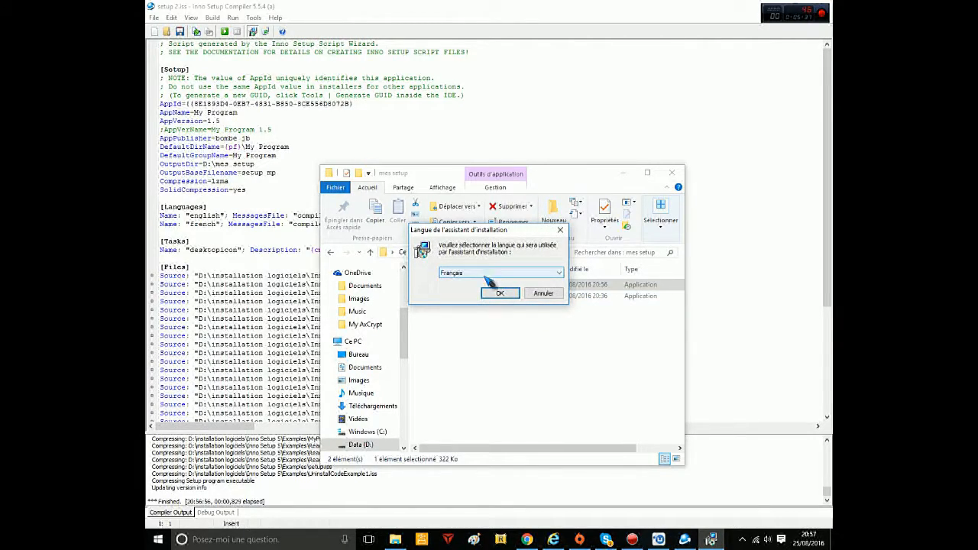
# Keep Français as the installer language and set the destination folder to D:\My Program
pyautogui.click(499, 296)
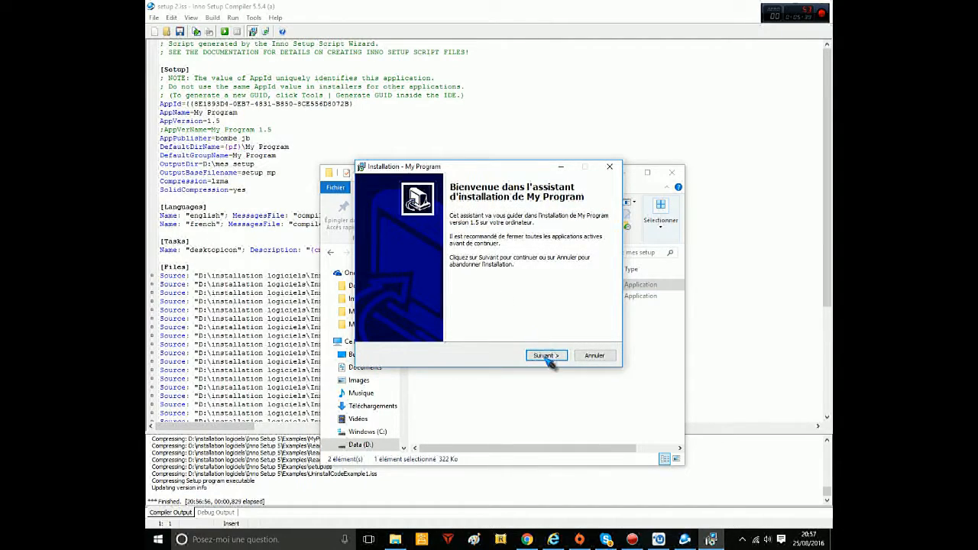
pyautogui.click(545, 355)
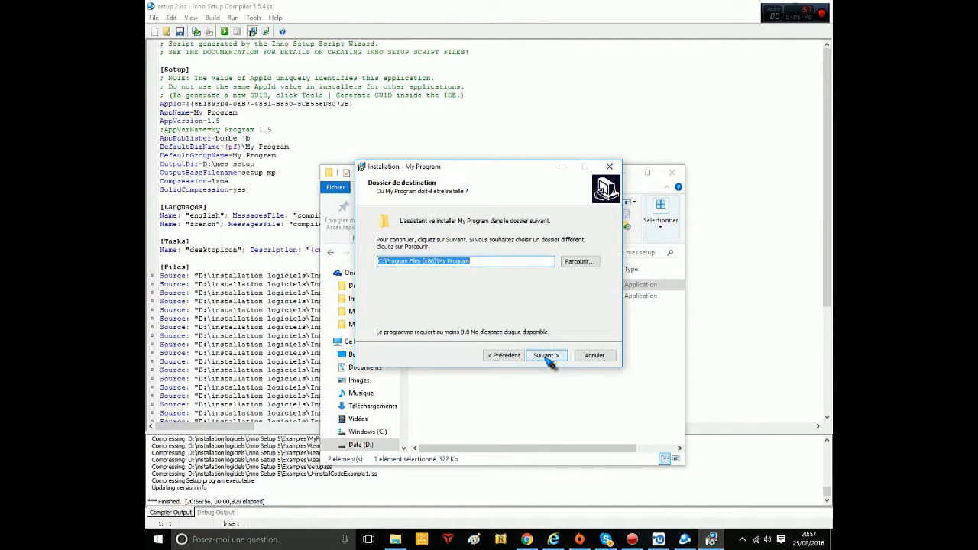
pyautogui.click(565, 262)
pyautogui.scroll(-2, 456, 262)
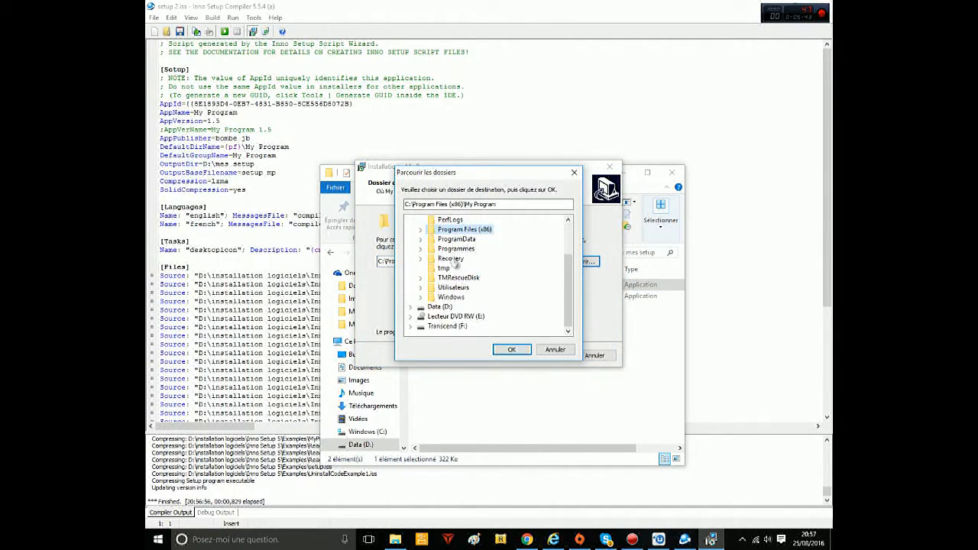
pyautogui.click(456, 315)
pyautogui.click(440, 306)
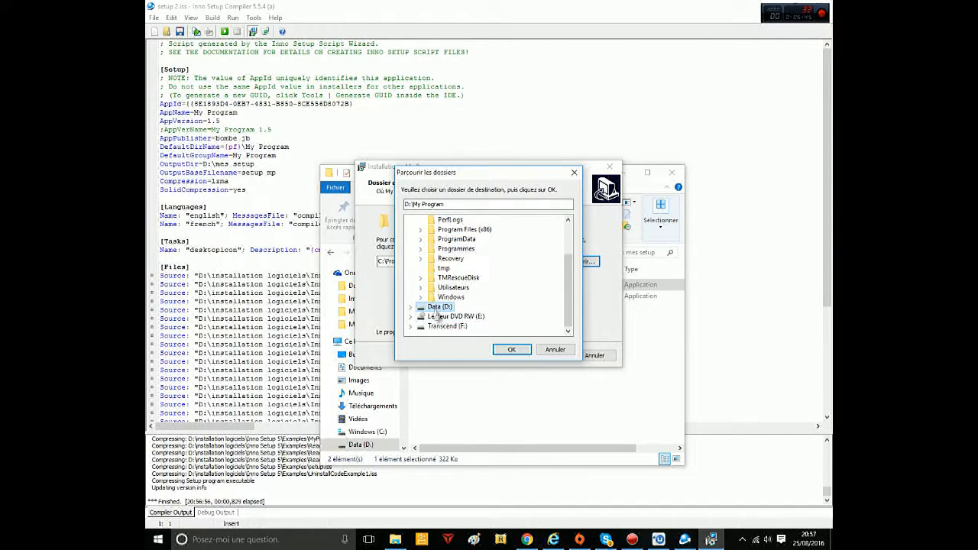
pyautogui.click(509, 349)
# Agree to install into the existing destination folder, and accept the default Start Menu folder and additional task settings
pyautogui.click(544, 355)
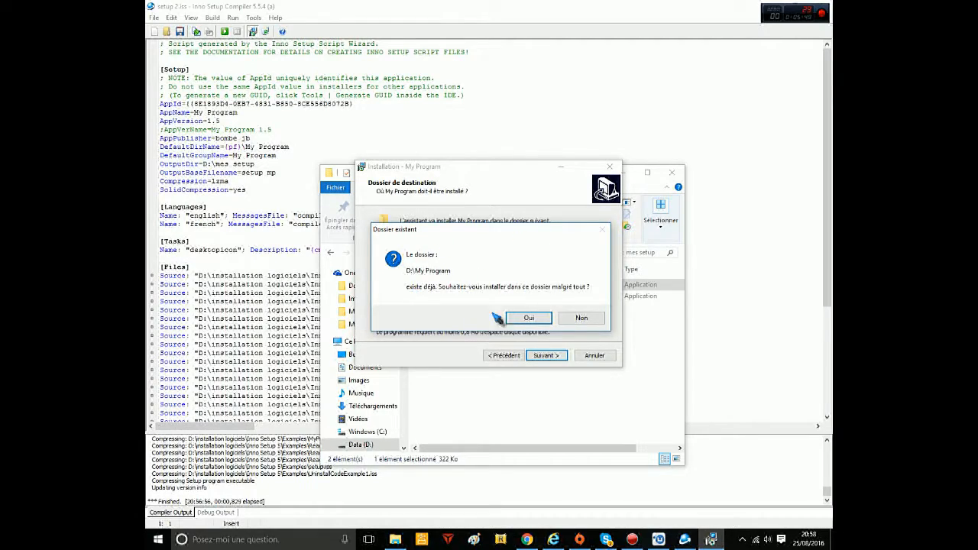
pyautogui.click(527, 319)
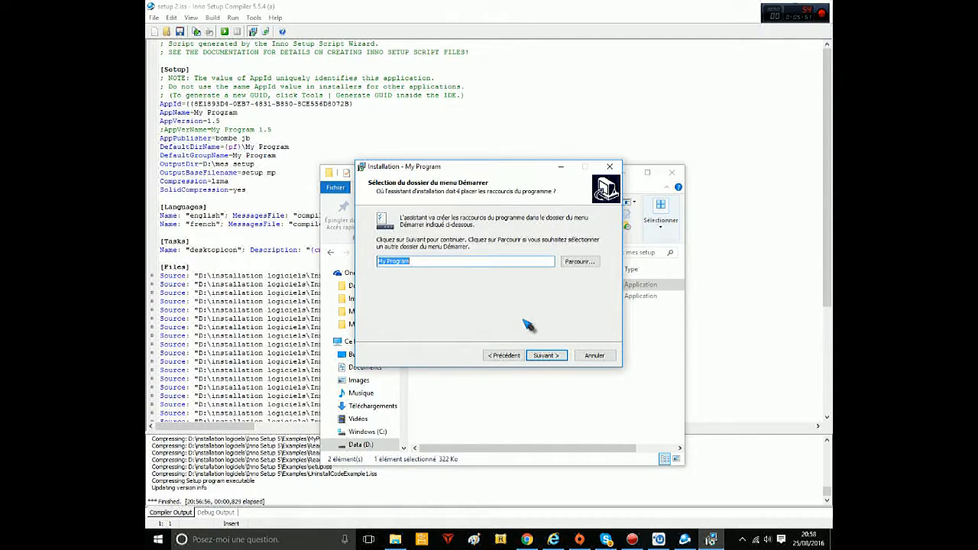
pyautogui.click(546, 354)
pyautogui.click(545, 354)
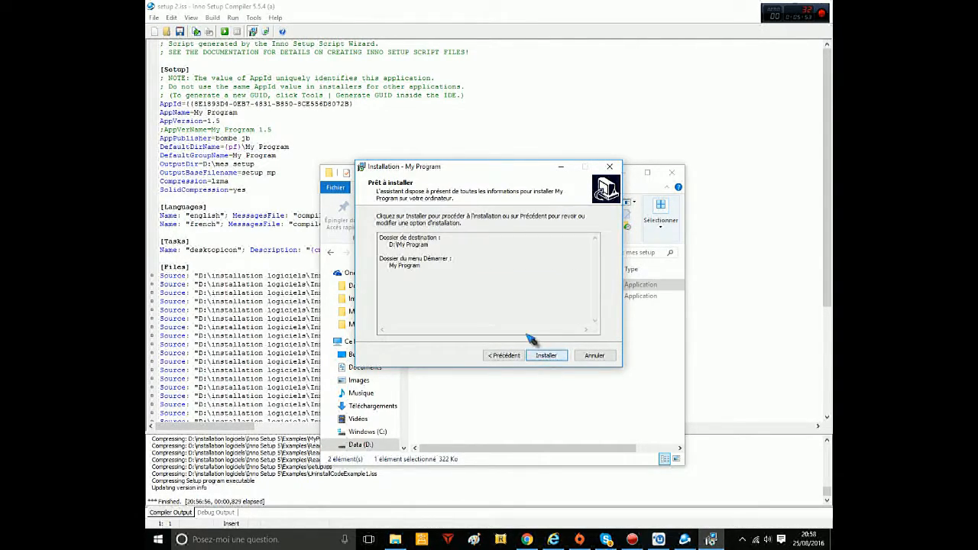
# Go back to review the additional tasks, leave the desktop icon option unselected, and install My Program
pyautogui.click(508, 355)
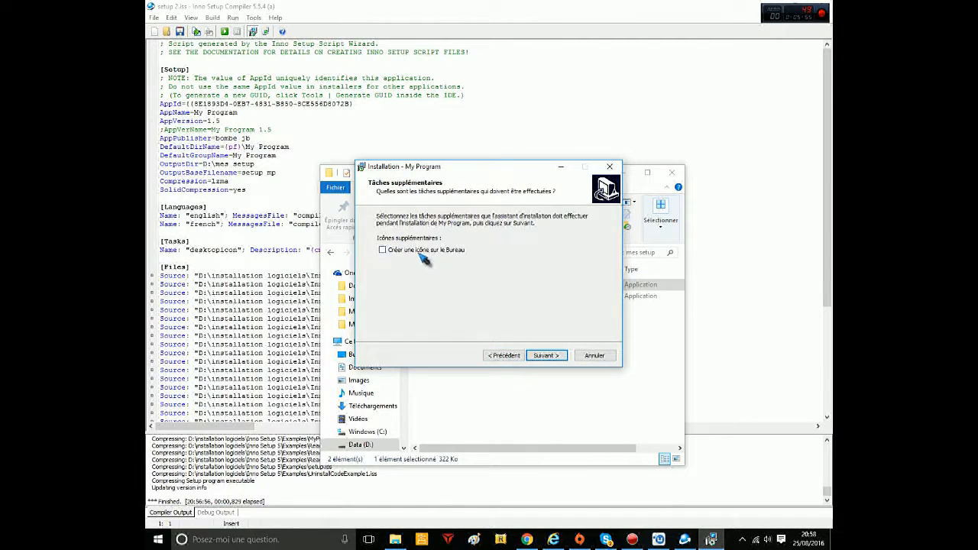
pyautogui.click(546, 355)
pyautogui.click(547, 356)
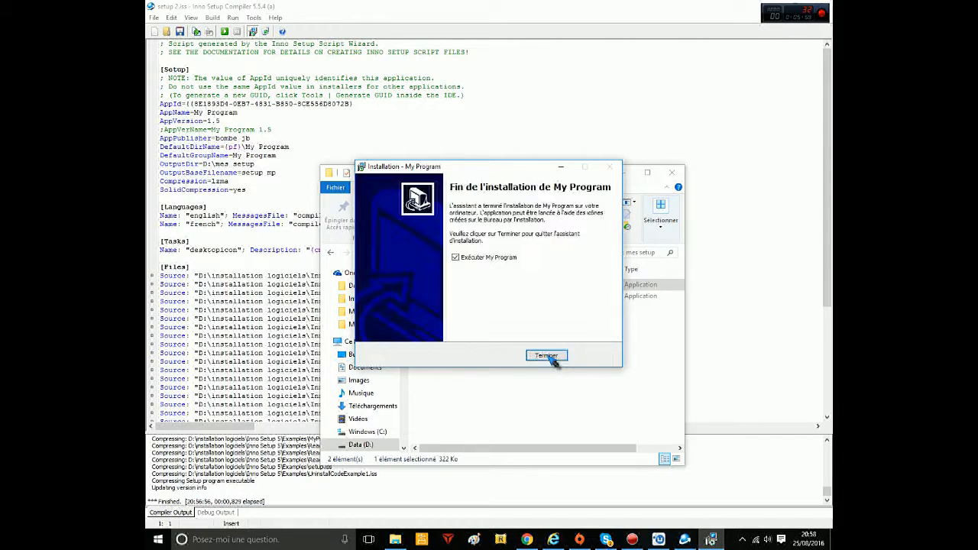
# Finish the setup with Exécuter My Program enabled, and acknowledge the launched program's Hello and Goodbye messages
pyautogui.click(547, 356)
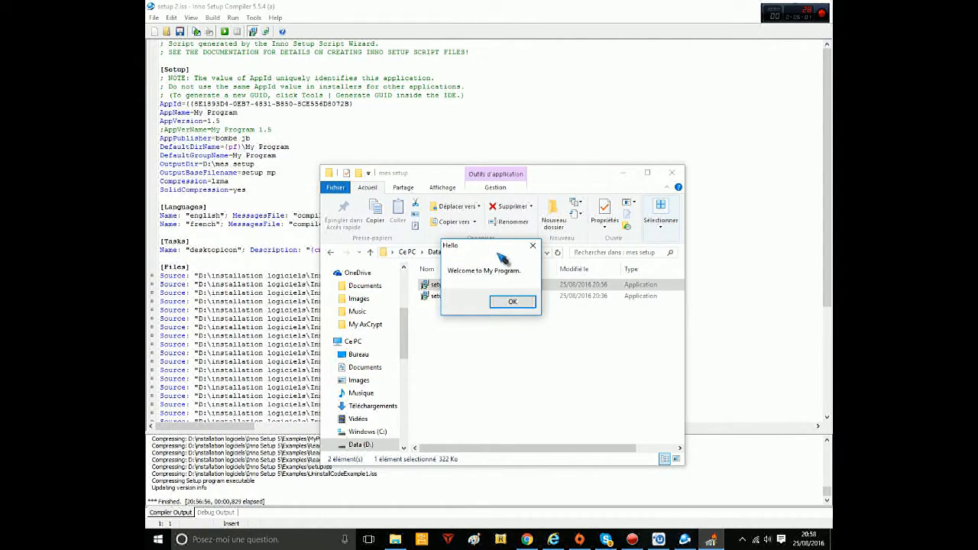
pyautogui.click(519, 321)
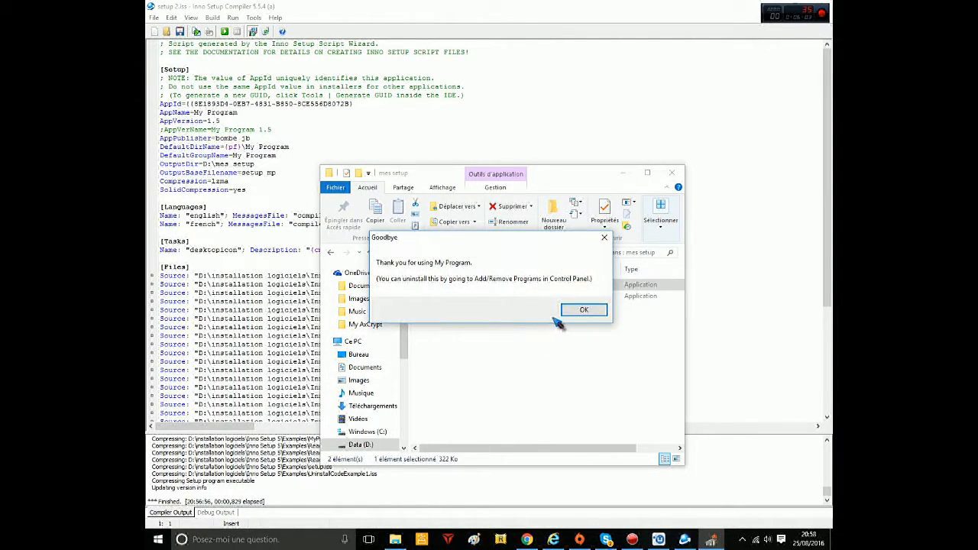
pyautogui.click(577, 312)
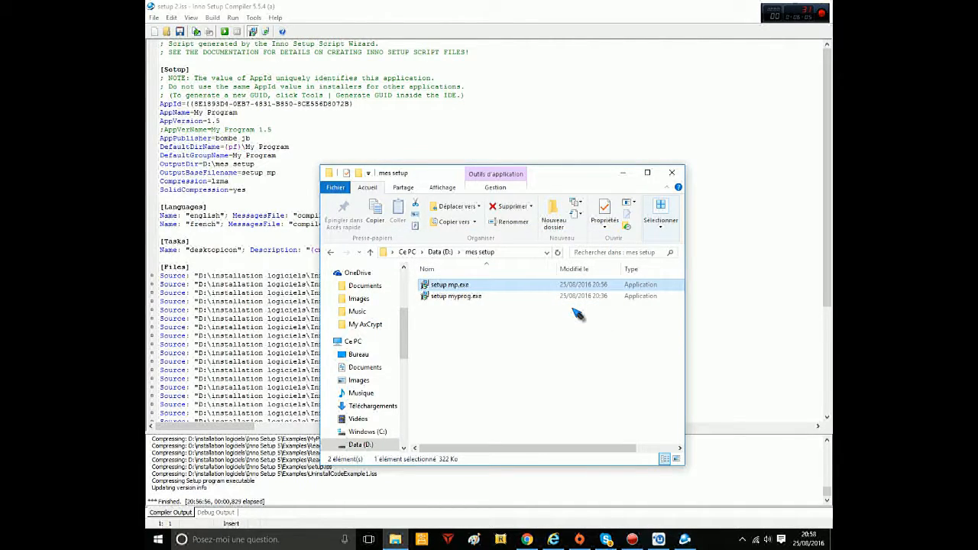
# Close the mes setup folder window and minimize the Inno Setup Compiler to show the desktop
pyautogui.click(672, 173)
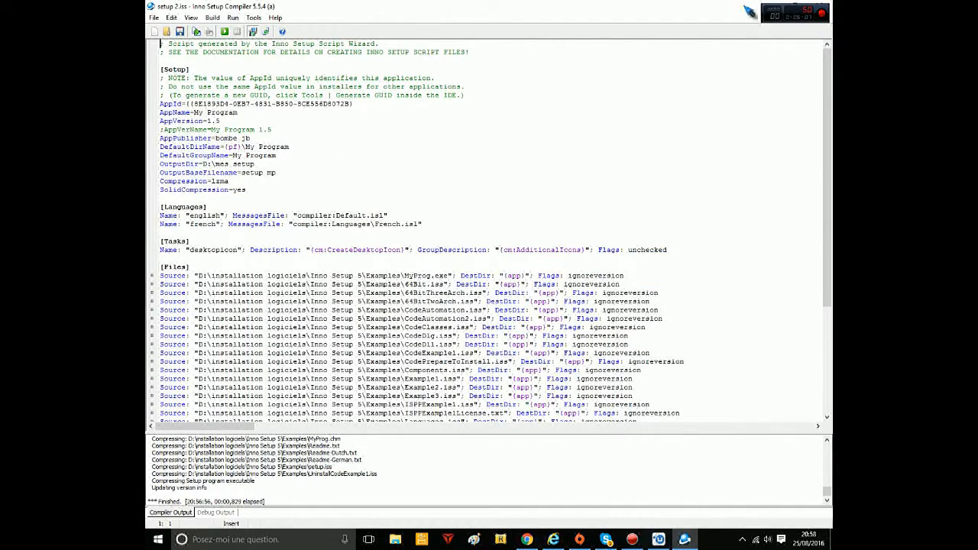
pyautogui.click(773, 4)
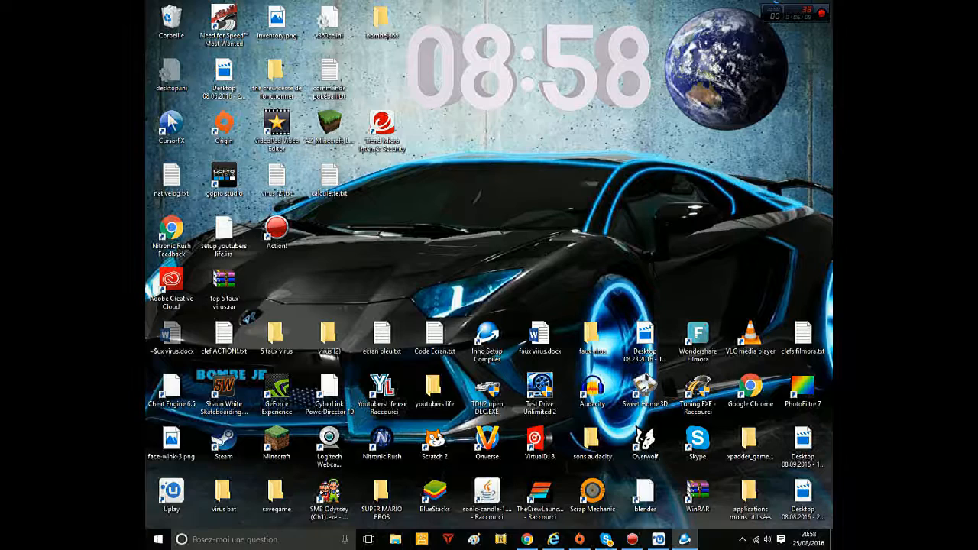